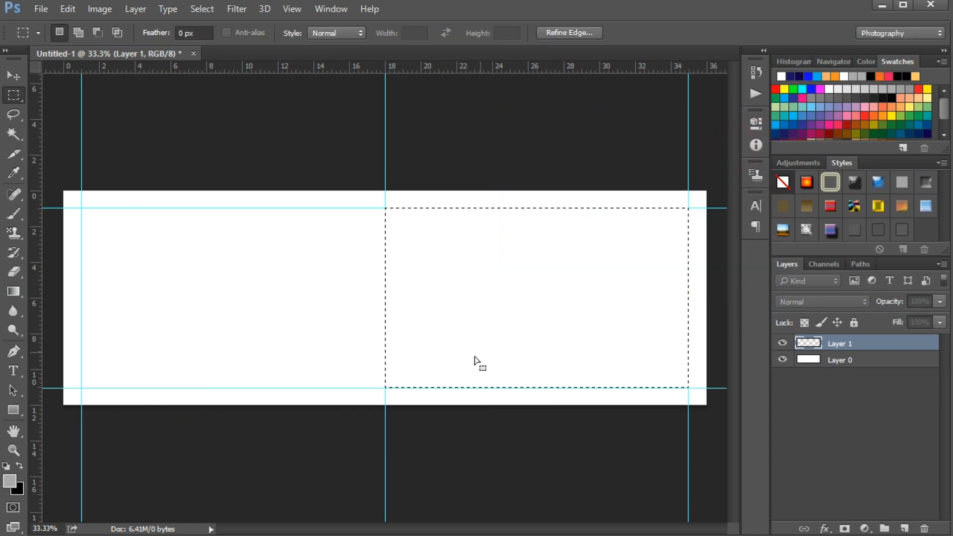
- Fill the selected right-hand area with orange, clear the selection, and move the orange block flush with the canvas's right edge
{"action": "key", "text": "ctrl+d"}
{"action": "left_click", "coordinate": [14, 76]}
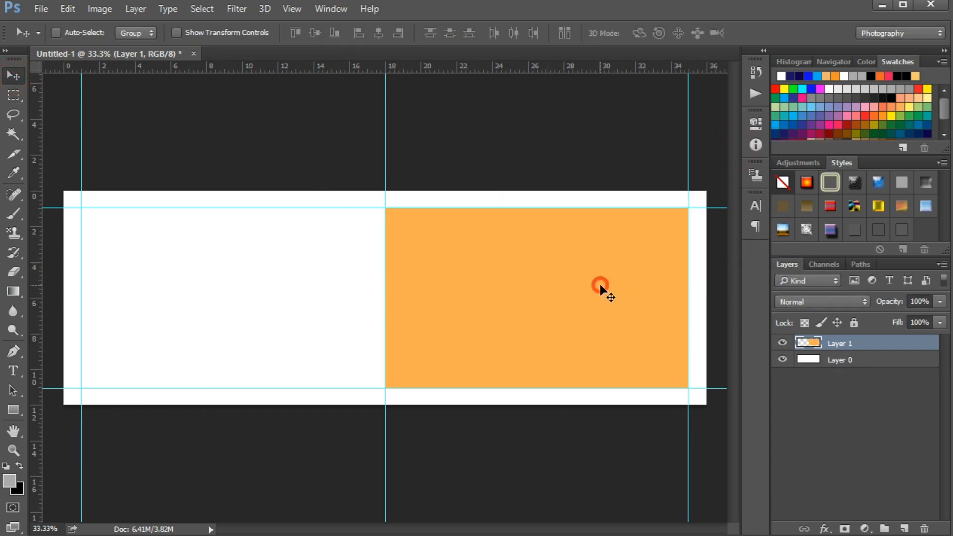
{"action": "left_click_drag", "start_coordinate": [602, 285], "coordinate": [620, 287]}
- Scale the orange block's height to 90.91% symmetrically about its centre
{"action": "key", "text": "ctrl+t"}
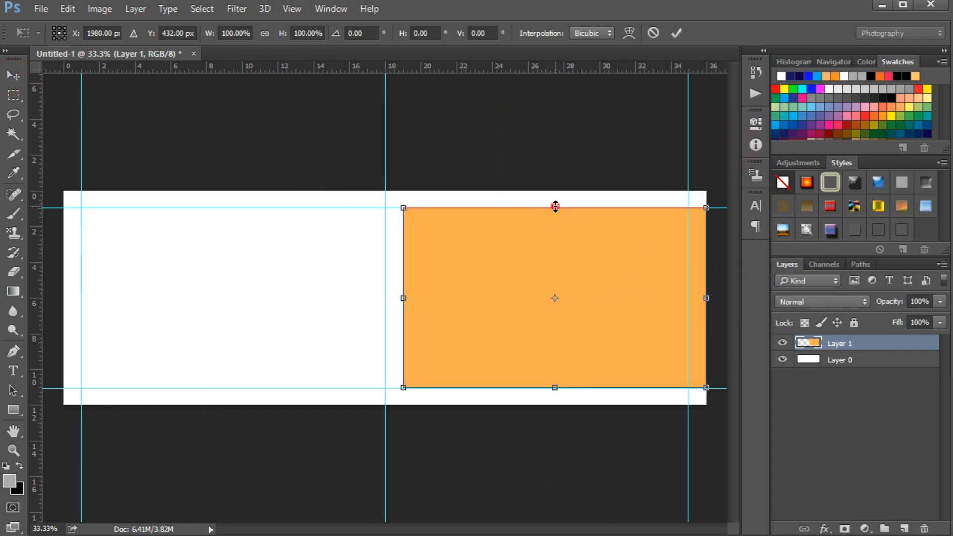
{"action": "left_click_drag", "start_coordinate": [555, 208], "coordinate": [555, 215]}
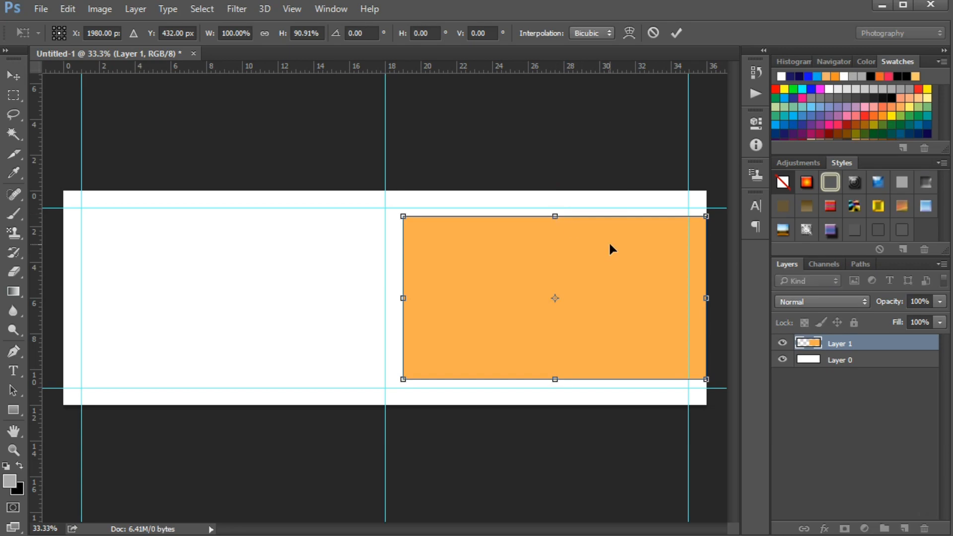
{"action": "key", "text": "Return"}
{"action": "key", "text": "ctrl+t"}
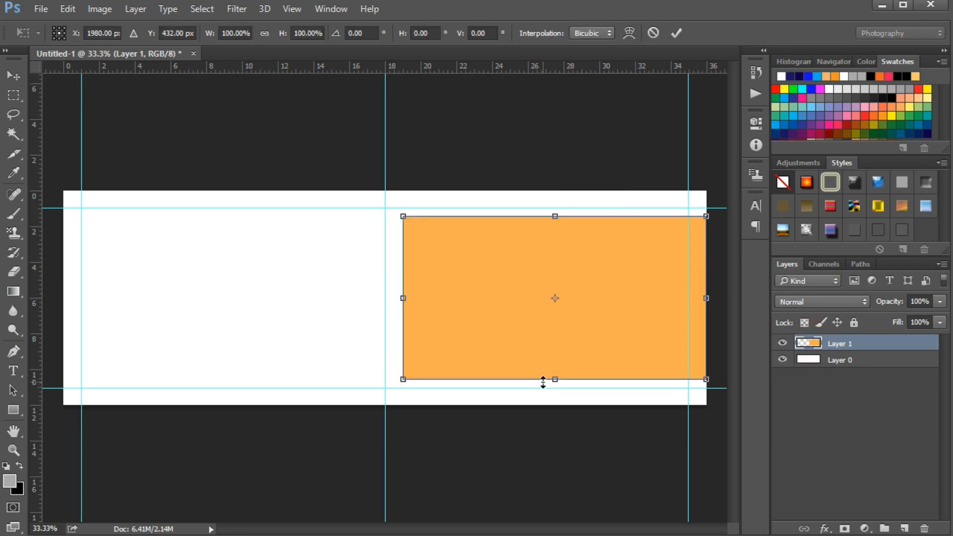
{"action": "left_click_drag", "start_coordinate": [556, 378], "coordinate": [557, 228]}
{"action": "key", "text": "ctrl+z"}
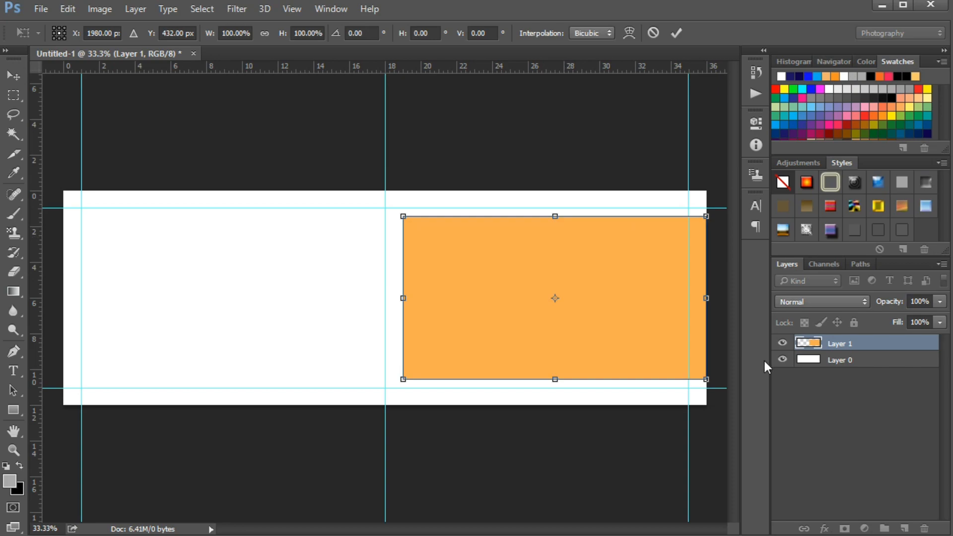
{"action": "key", "text": "Escape"}
- Duplicate the orange block and squash the copy vertically into a thin strip along the block's top edge
{"action": "key", "text": "ctrl+j"}
{"action": "key", "text": "ctrl+t"}
{"action": "left_click_drag", "start_coordinate": [553, 378], "coordinate": [553, 221]}
{"action": "key", "text": "Return"}
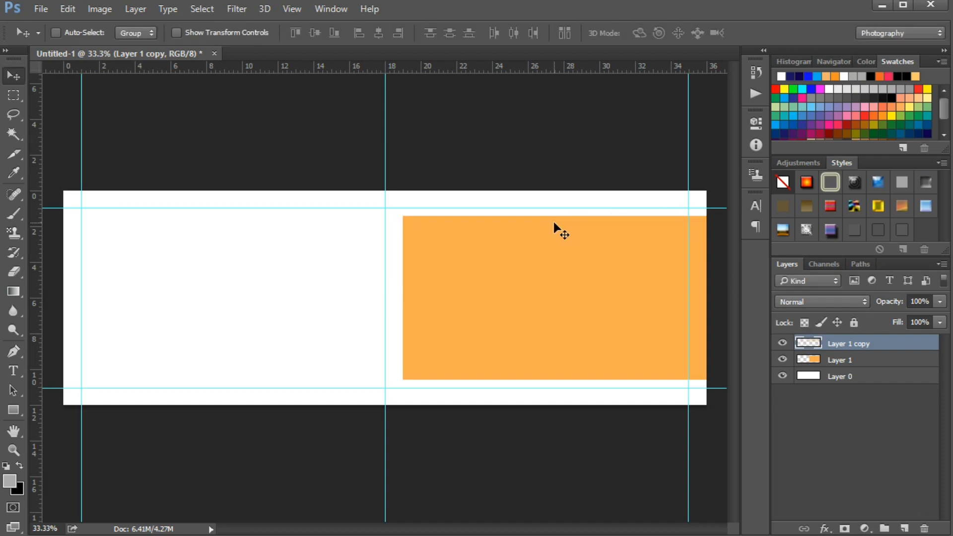
- Nudge the thin strip up above the orange block, to about 0.667 in from the canvas's top edge
{"action": "key", "text": "ctrl+shift+Up"}
{"action": "key", "text": "ctrl+shift+Up"}
{"action": "key", "text": "ctrl+shift+Up"}
{"action": "key", "text": "ctrl+shift+Up"}
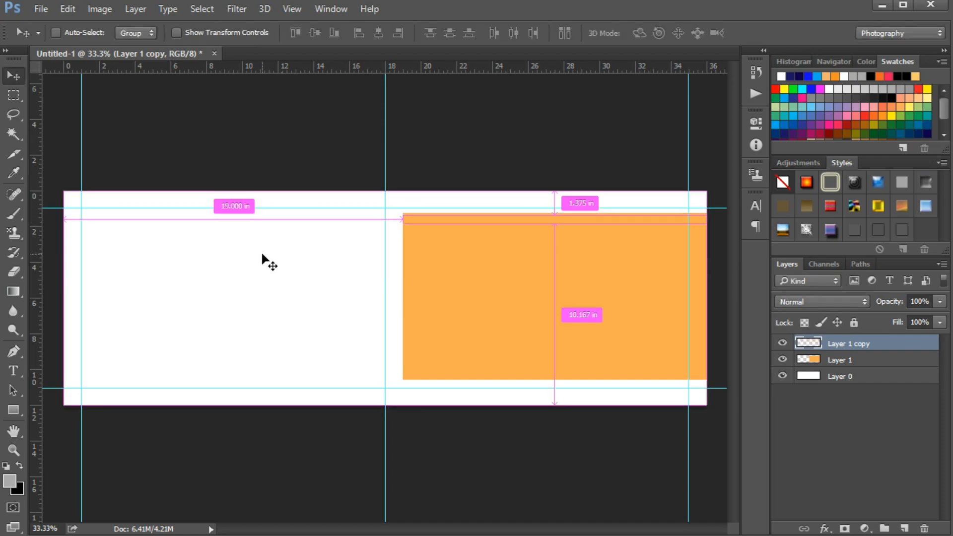
{"action": "key", "text": "shift+Up"}
{"action": "key", "text": "shift+Up"}
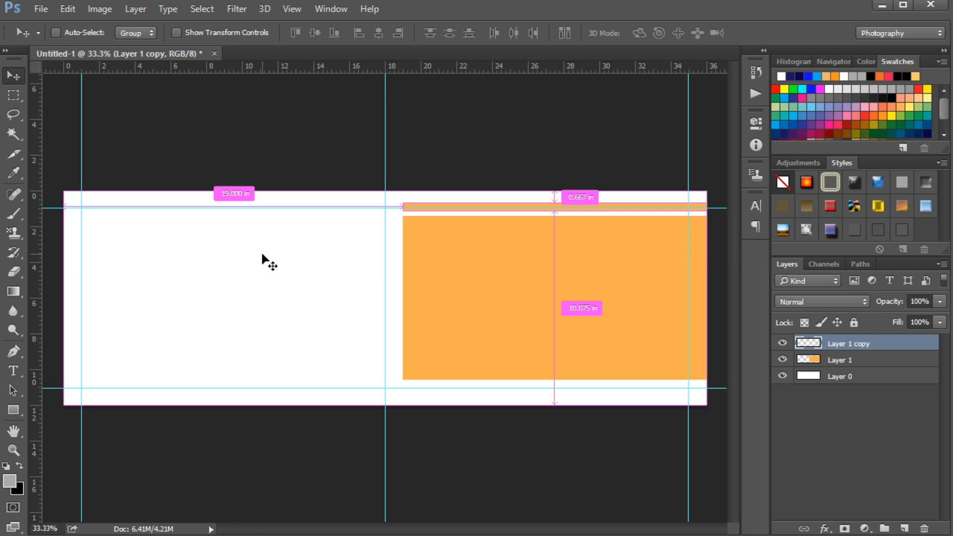
- Duplicate the thin strip and place a copy below the orange block, about 0.292 in from its bottom edge
{"action": "left_click", "coordinate": [534, 208], "text": "alt"}
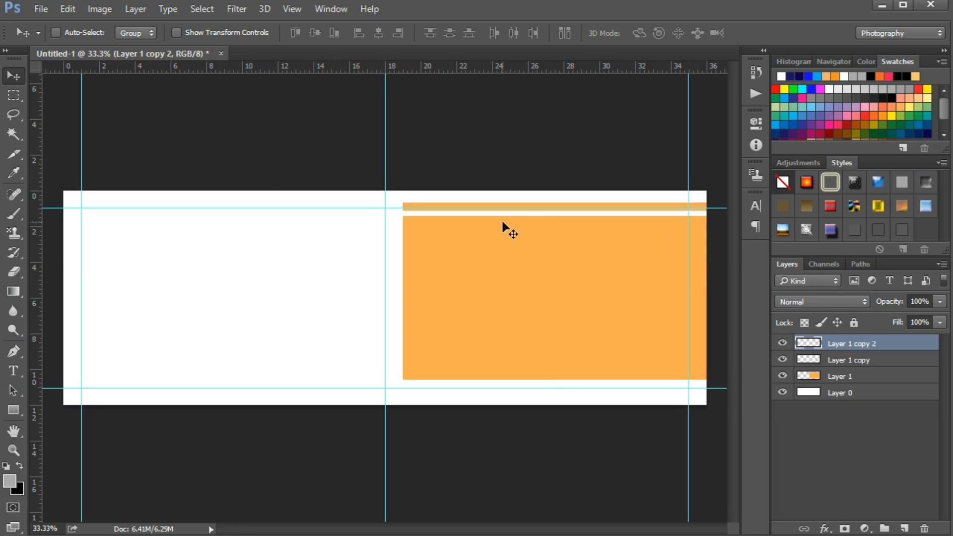
{"action": "left_click_drag", "start_coordinate": [546, 210], "coordinate": [545, 396]}
{"action": "key", "text": "ctrl+Up"}
{"action": "key", "text": "ctrl+Up"}
{"action": "key", "text": "ctrl+Up"}
{"action": "key", "text": "ctrl+Up"}
{"action": "key", "text": "ctrl+Up"}
{"action": "key", "text": "shift+Up"}
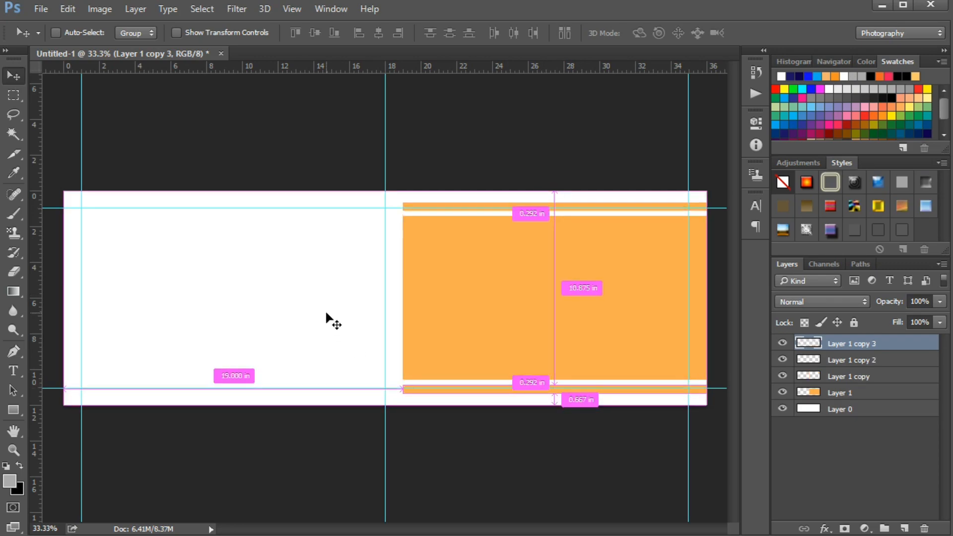
- Add an empty layer on top and shift the upper and lower strips toward the orange block to narrow the white gaps
{"action": "left_click", "coordinate": [869, 361]}
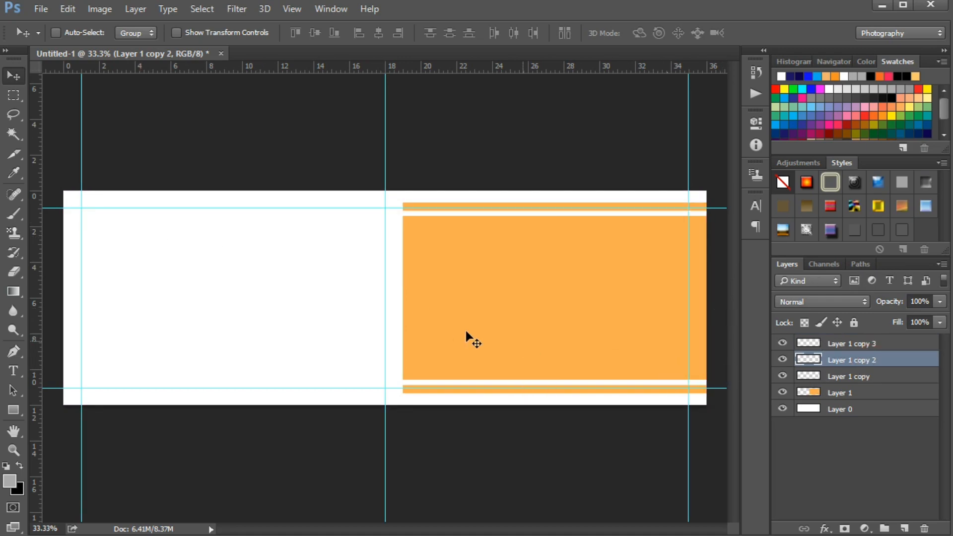
{"action": "left_click", "coordinate": [858, 344]}
{"action": "left_click", "coordinate": [903, 528]}
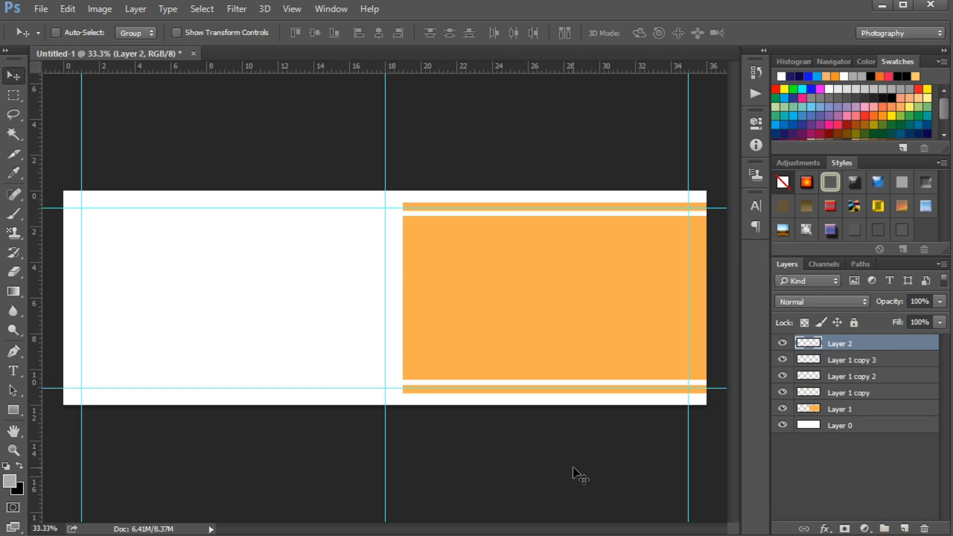
{"action": "left_click", "coordinate": [519, 206], "text": "ctrl"}
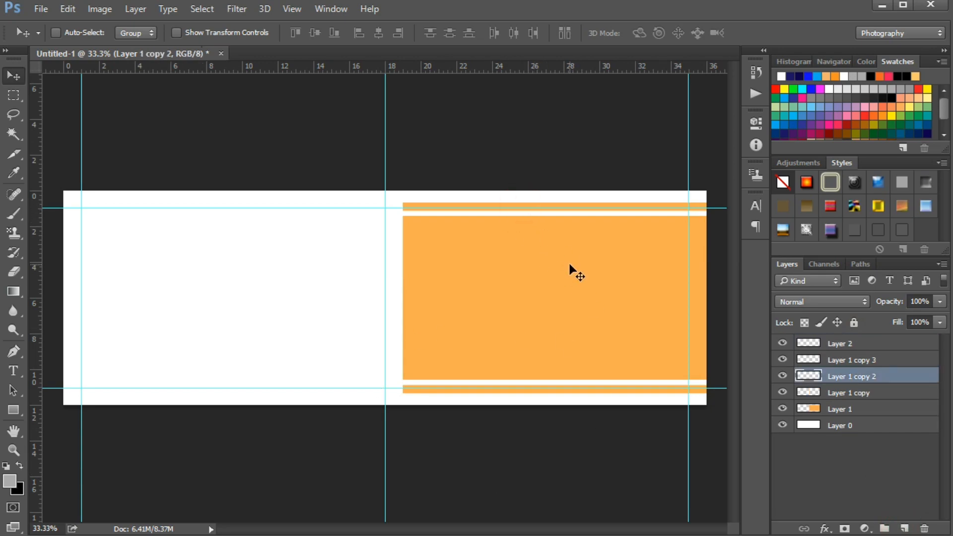
{"action": "left_click_drag", "start_coordinate": [532, 393], "coordinate": [530, 392]}
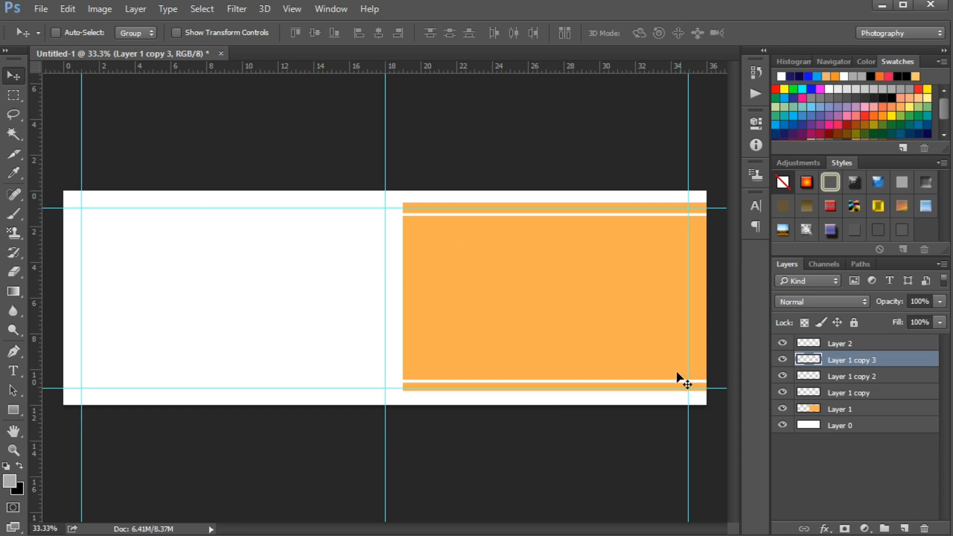
- Draw a rectangle of about 282 × 432 px on the empty left half of the canvas and fill it with white
{"action": "left_click", "coordinate": [839, 343]}
{"action": "left_click", "coordinate": [14, 410]}
{"action": "left_click_drag", "start_coordinate": [202, 211], "coordinate": [274, 317]}
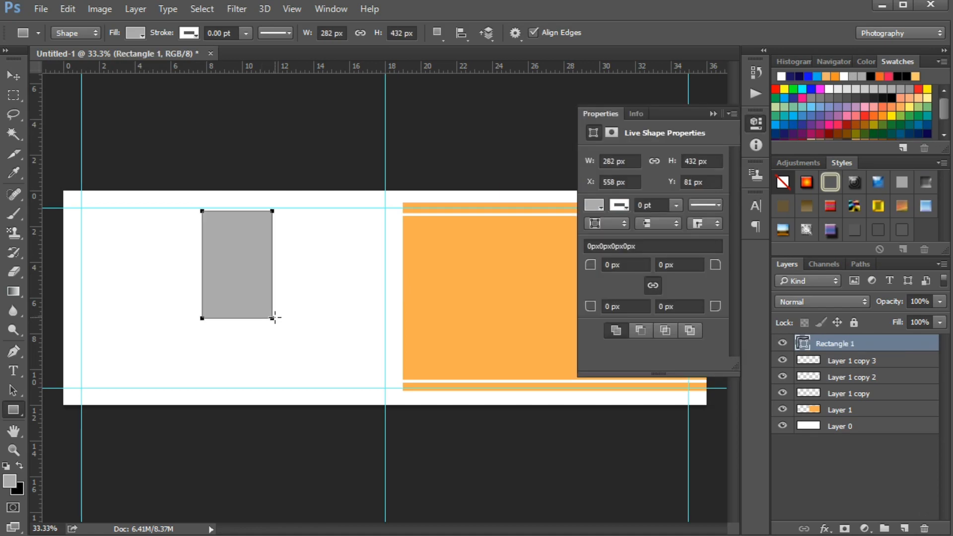
{"action": "left_click", "coordinate": [135, 33]}
{"action": "left_click", "coordinate": [126, 112]}
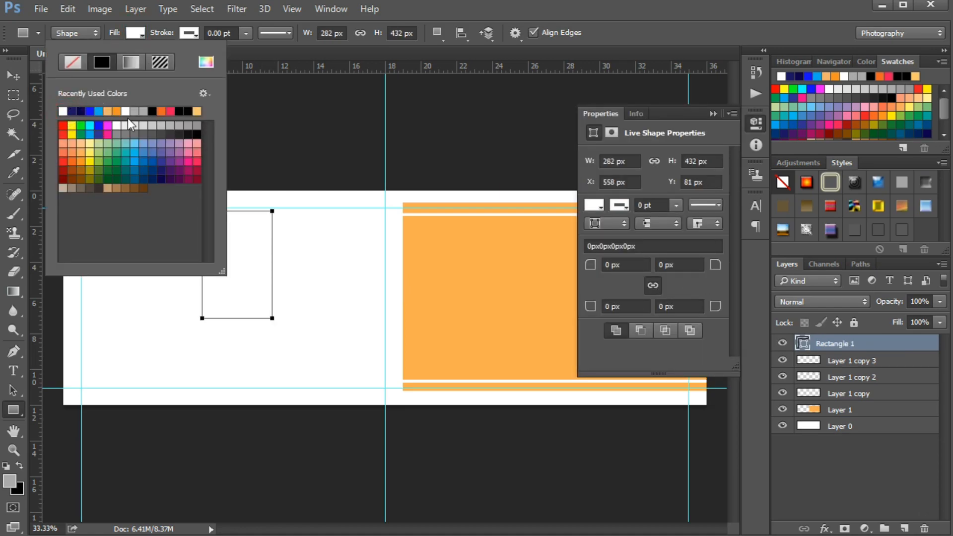
- Set the white rectangle's stroke width to 30 pt
{"action": "left_click", "coordinate": [189, 32]}
{"action": "left_click", "coordinate": [210, 33]}
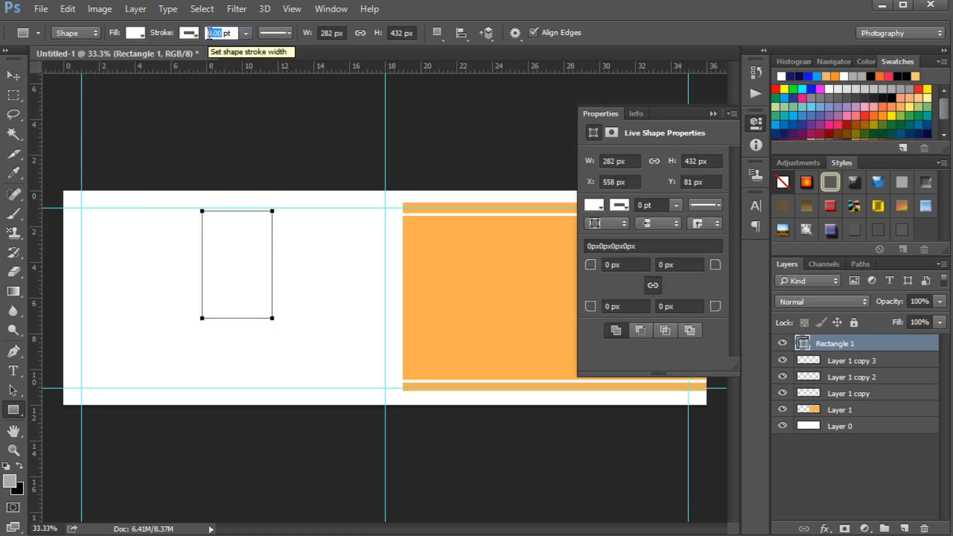
{"action": "type", "text": "30"}
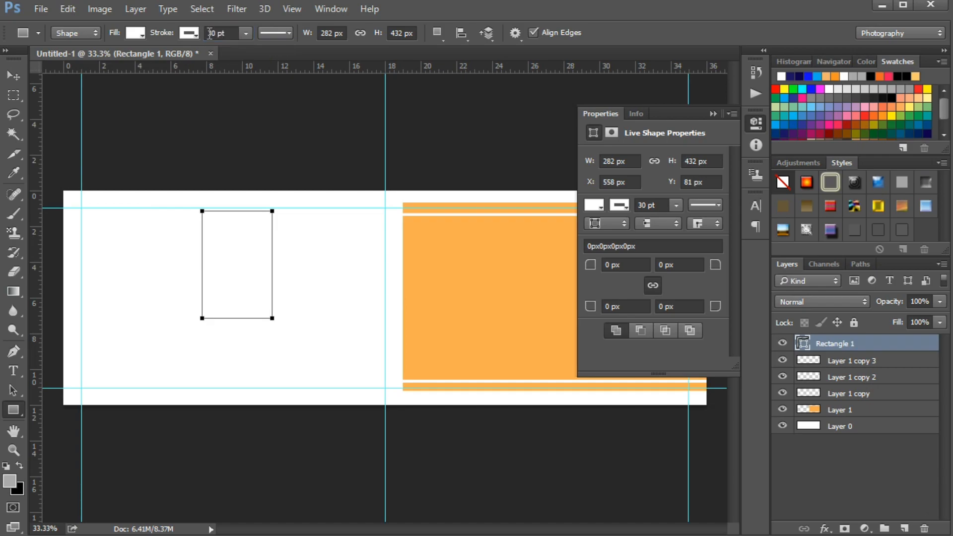
{"action": "key", "text": "Return"}
{"action": "left_click", "coordinate": [713, 114]}
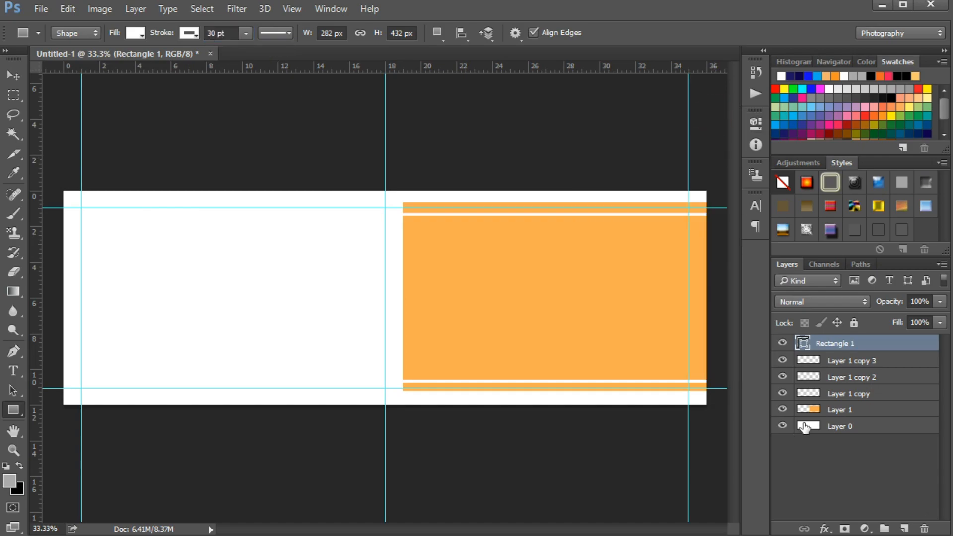
- Duplicate the white rectangle and fill the copy with a dark violet-blue swatch
{"action": "key", "text": "ctrl+j"}
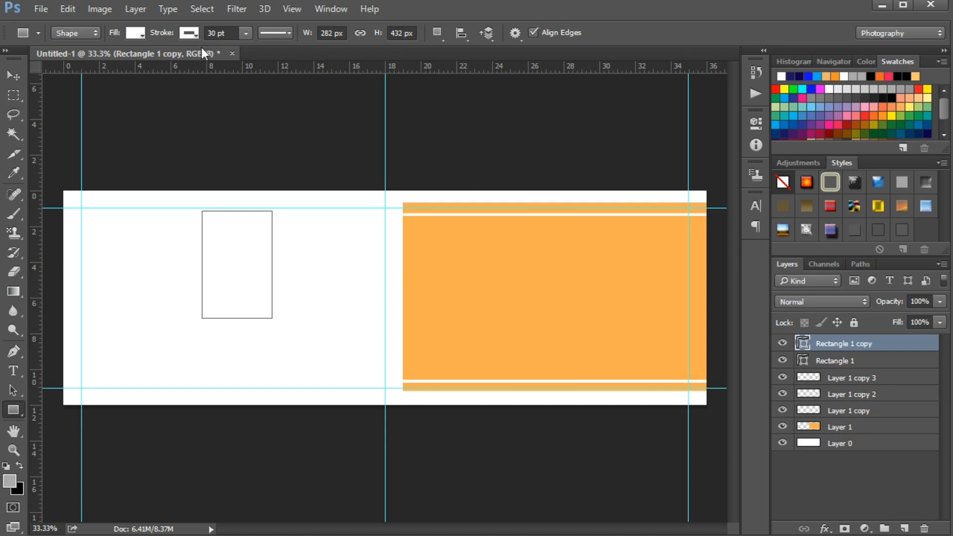
{"action": "left_click", "coordinate": [134, 33]}
{"action": "left_click", "coordinate": [161, 171]}
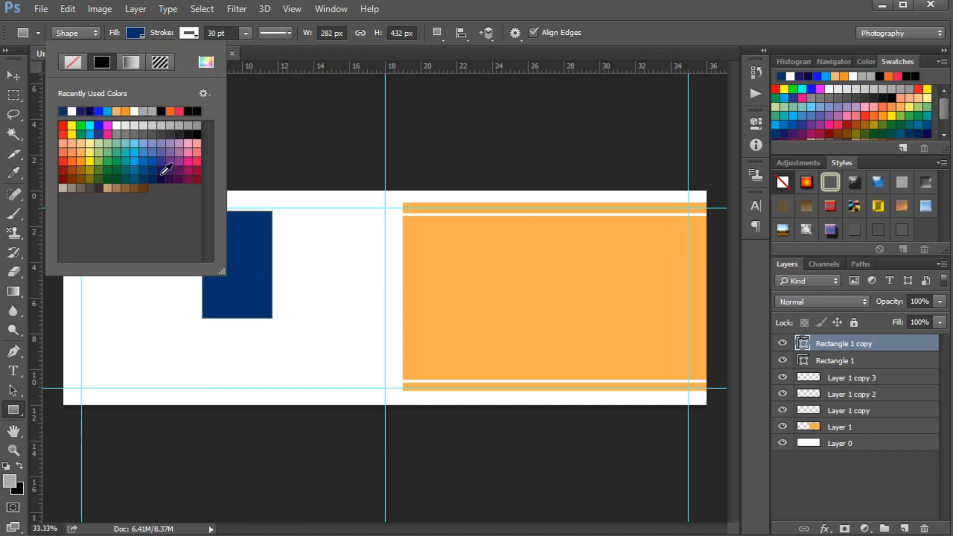
{"action": "left_click", "coordinate": [162, 159]}
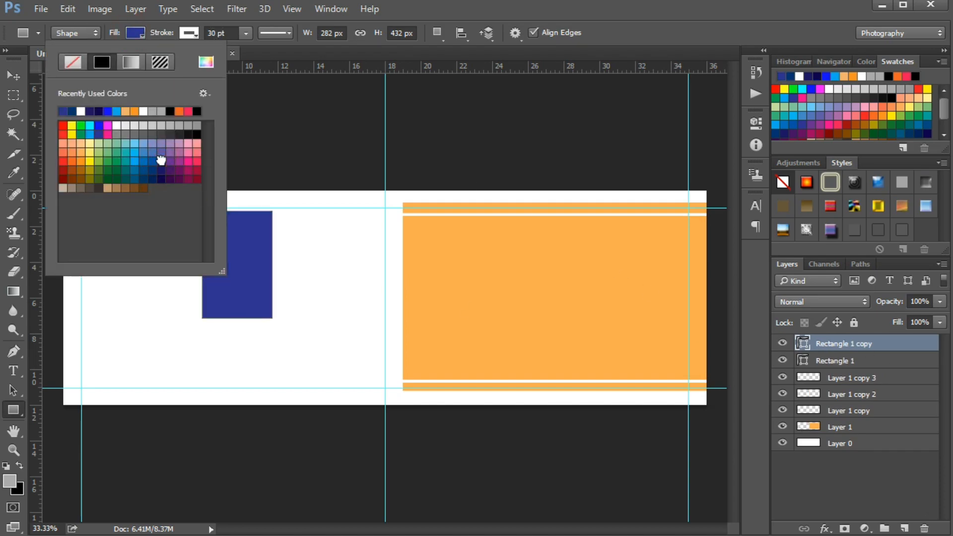
- Remove the blue rectangle's stroke by setting its width to 0 pt and its stroke type to none
{"action": "left_click", "coordinate": [198, 33]}
{"action": "left_click_drag", "start_coordinate": [227, 33], "coordinate": [208, 34]}
{"action": "type", "text": "0"}
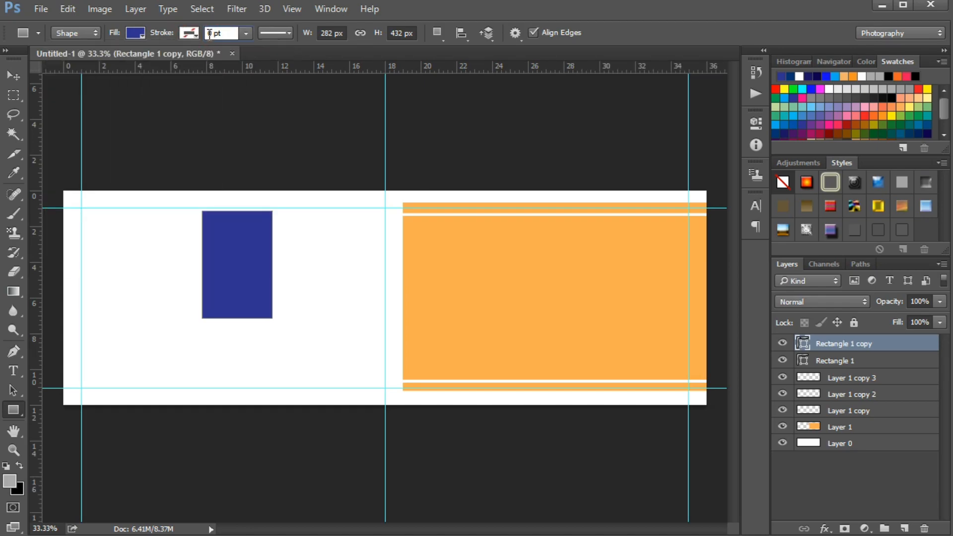
{"action": "key", "text": "Return"}
{"action": "left_click", "coordinate": [195, 34]}
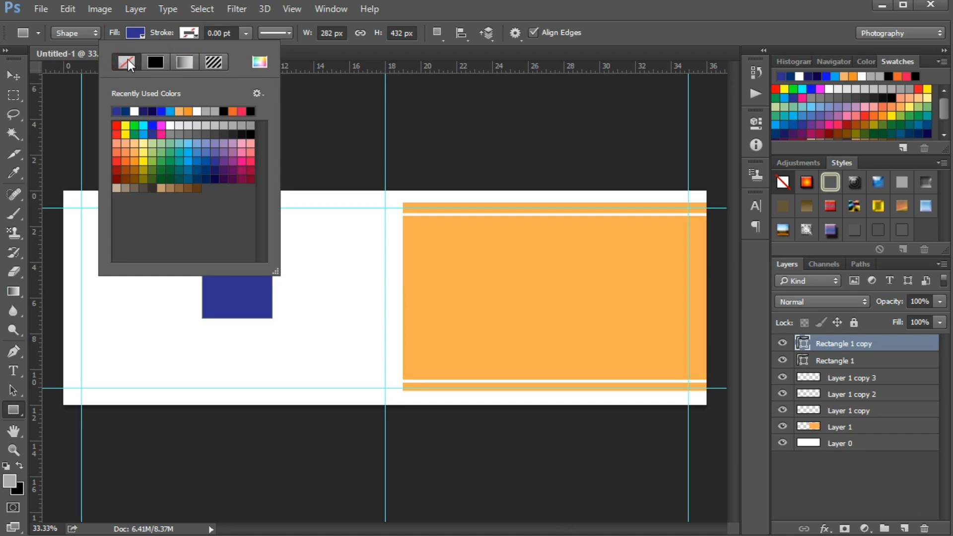
{"action": "left_click", "coordinate": [127, 58]}
- Move both rectangles together onto the orange block's left edge and set the white rectangle's opacity to 68%
{"action": "left_click", "coordinate": [836, 361], "text": "shift"}
{"action": "left_click", "coordinate": [11, 76]}
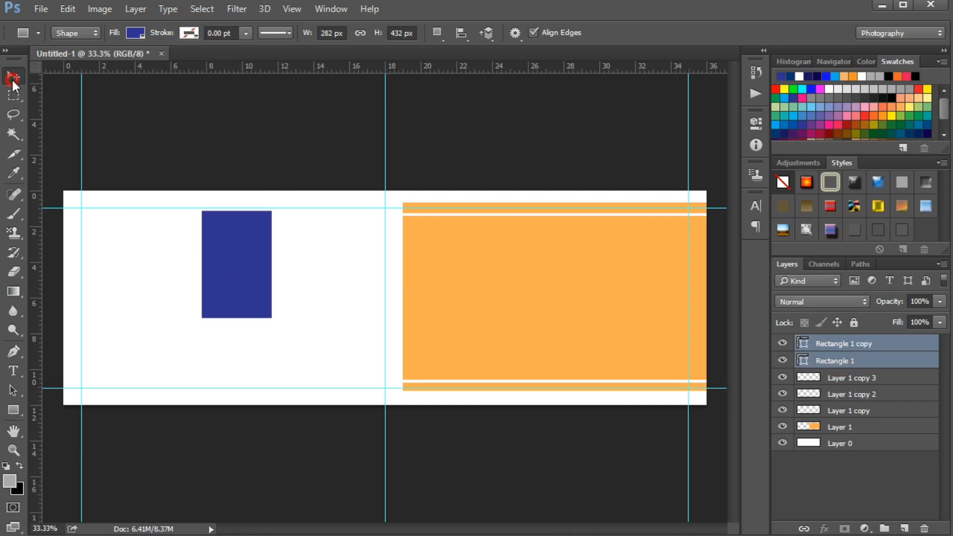
{"action": "left_click_drag", "start_coordinate": [257, 255], "coordinate": [409, 280]}
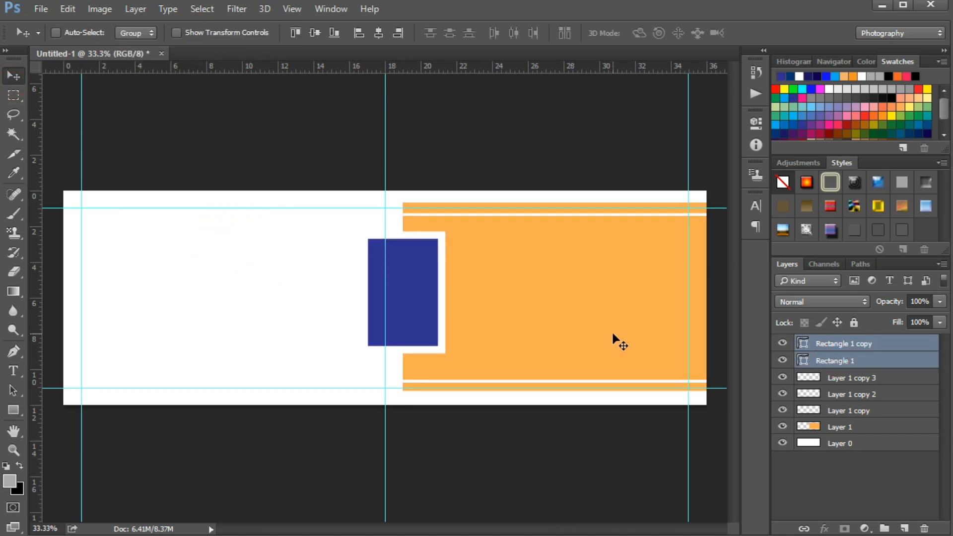
{"action": "left_click", "coordinate": [842, 359]}
{"action": "left_click_drag", "start_coordinate": [892, 304], "coordinate": [890, 308]}
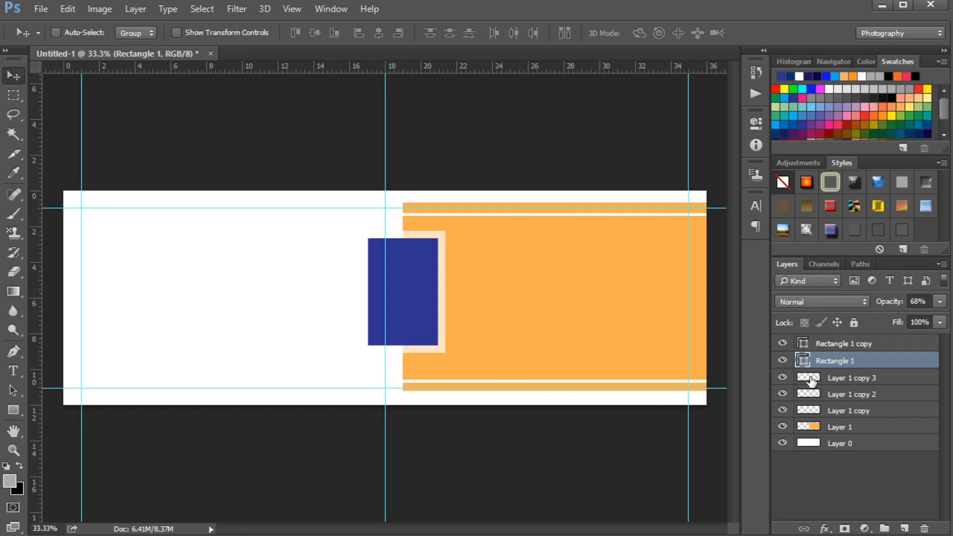
- Transform the rectangles, strips and orange block together to 97.85% width, keeping their right edge fixed
{"action": "left_click", "coordinate": [832, 344]}
{"action": "left_click", "coordinate": [839, 427], "text": "shift"}
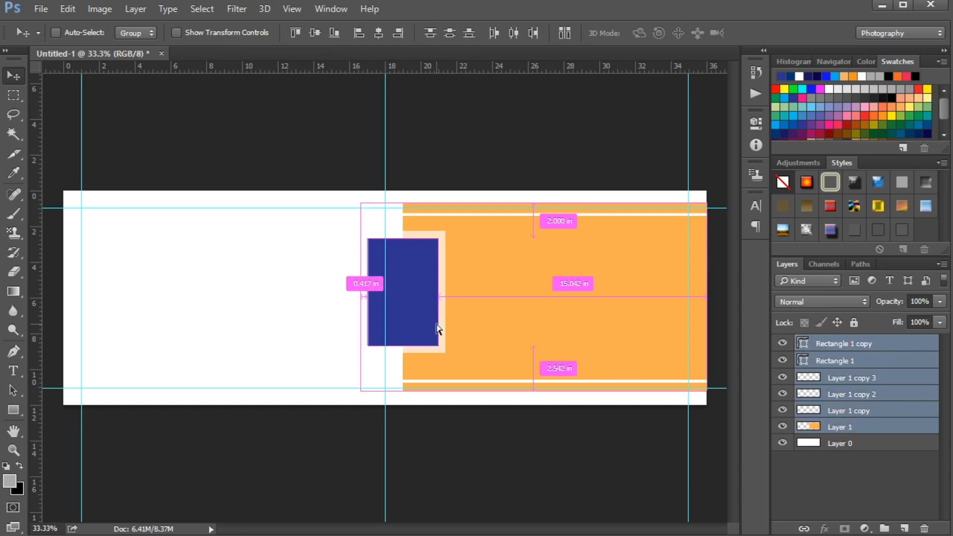
{"action": "key", "text": "ctrl+t"}
{"action": "key", "text": "Return"}
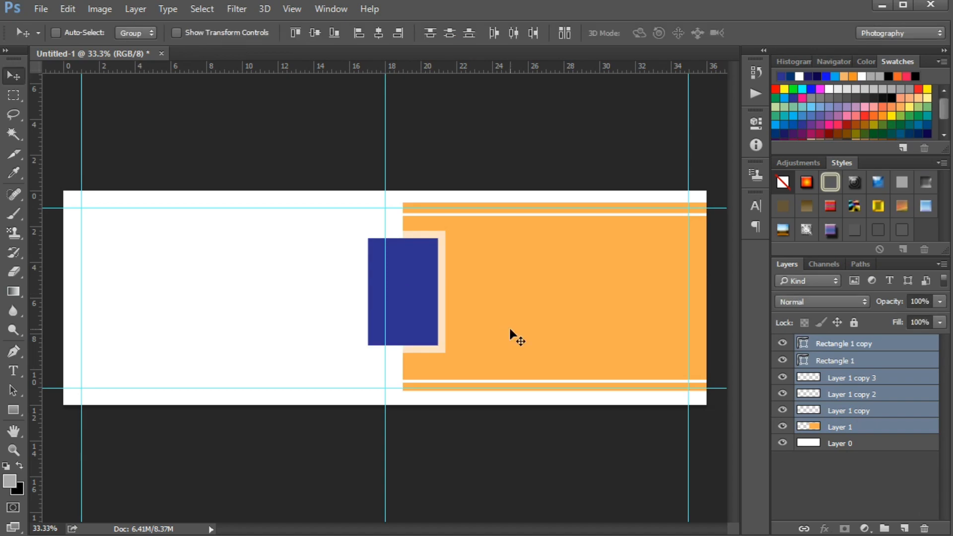
{"action": "key", "text": "ctrl+t"}
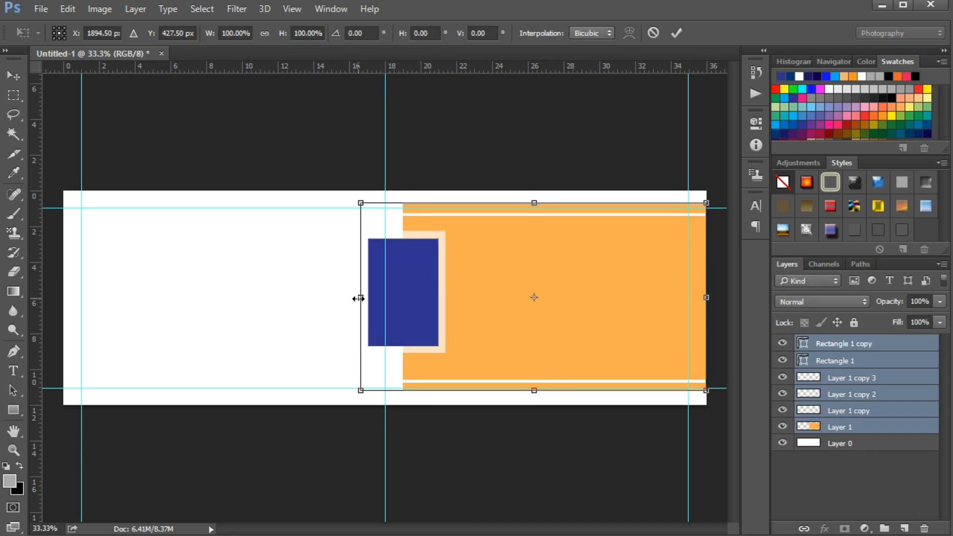
{"action": "left_click_drag", "start_coordinate": [359, 298], "coordinate": [367, 298]}
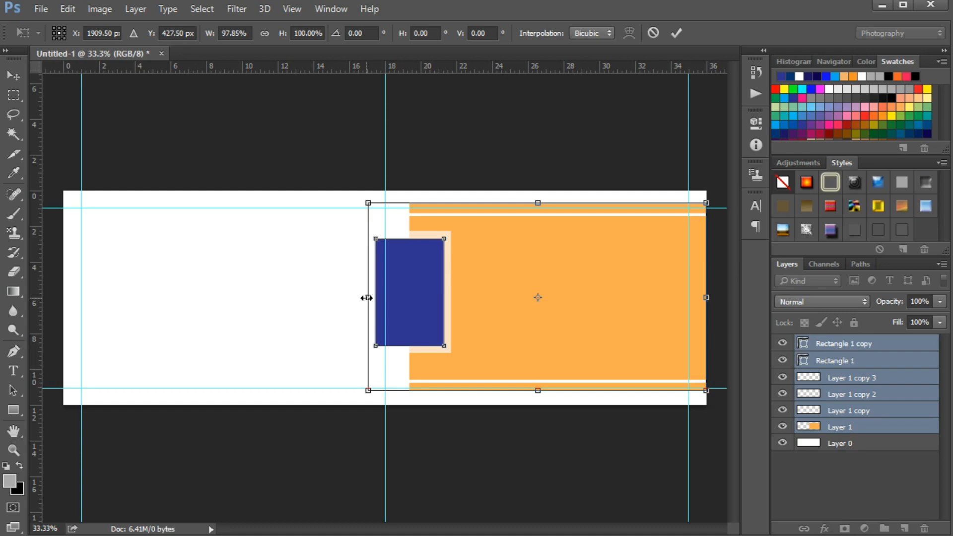
{"action": "key", "text": "Return"}
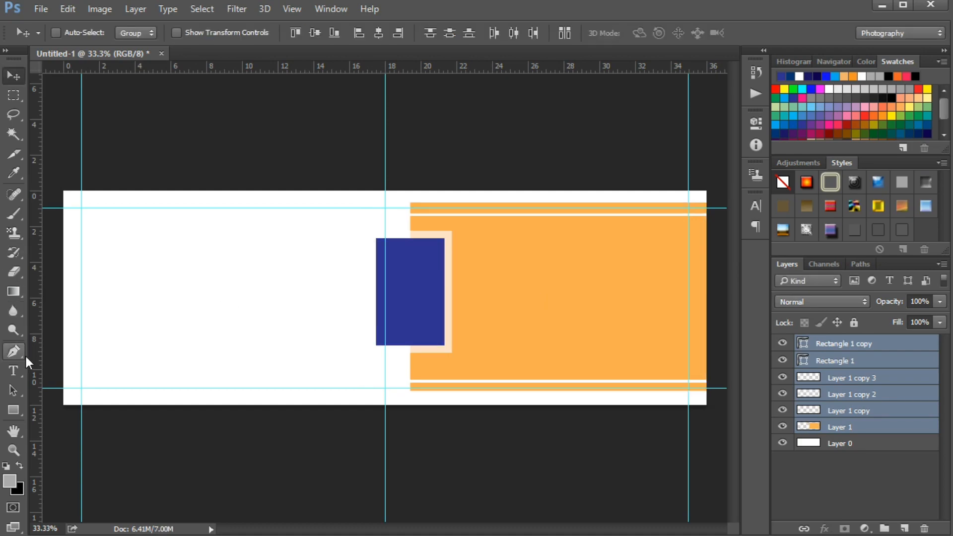
- Create a 400 × 400 px rectangle with the same blue fill and move it onto the left page beside the tall blue rectangle
{"action": "left_click", "coordinate": [15, 409]}
{"action": "left_click", "coordinate": [238, 245]}
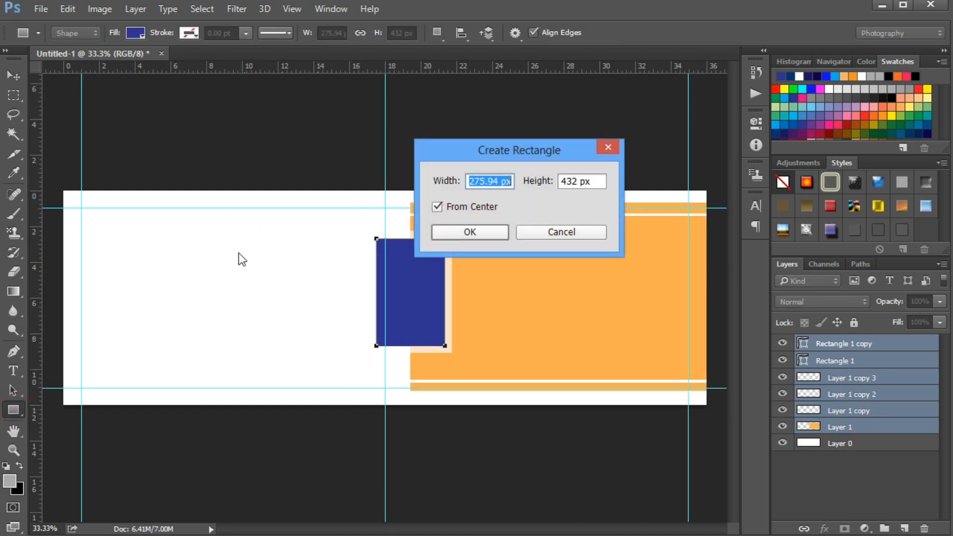
{"action": "type", "text": "400"}
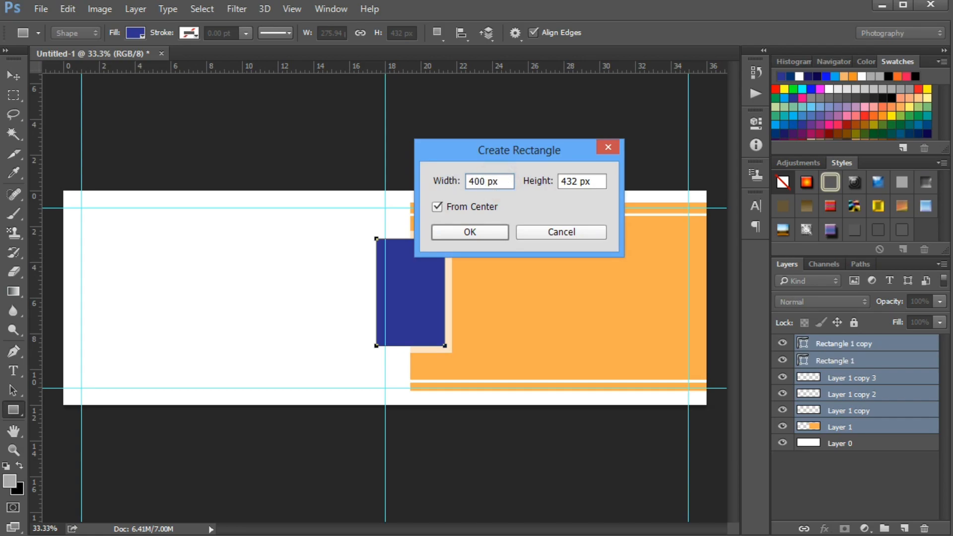
{"action": "double_click", "coordinate": [578, 182]}
{"action": "type", "text": "400"}
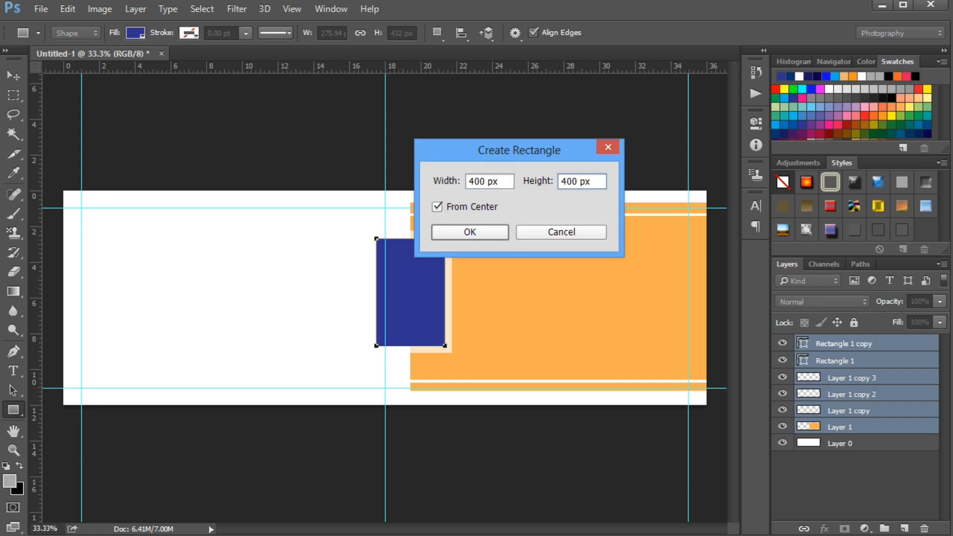
{"action": "left_click", "coordinate": [470, 233]}
{"action": "left_click", "coordinate": [712, 116]}
{"action": "key", "text": "v"}
{"action": "left_click_drag", "start_coordinate": [253, 238], "coordinate": [296, 297]}
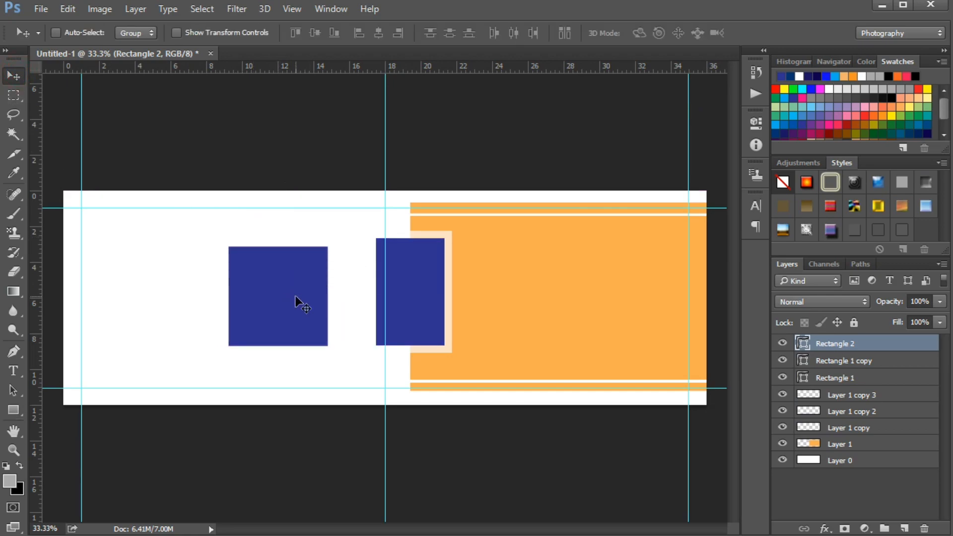
- Scale the blue square down to about 343 px and nudge it down to line up with the tall rectangle's bottom edge
{"action": "key", "text": "ctrl+t"}
{"action": "left_click_drag", "start_coordinate": [226, 247], "coordinate": [239, 253]}
{"action": "key", "text": "Return"}
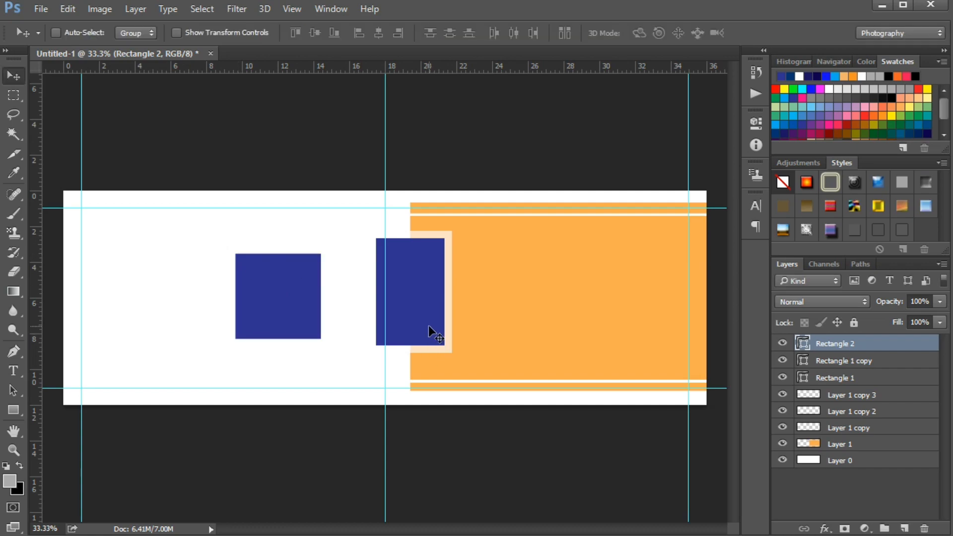
{"action": "key", "text": "shift+Down"}
{"action": "key", "text": "shift+Down"}
{"action": "key", "text": "shift+Down"}
{"action": "key", "text": "shift+Down"}
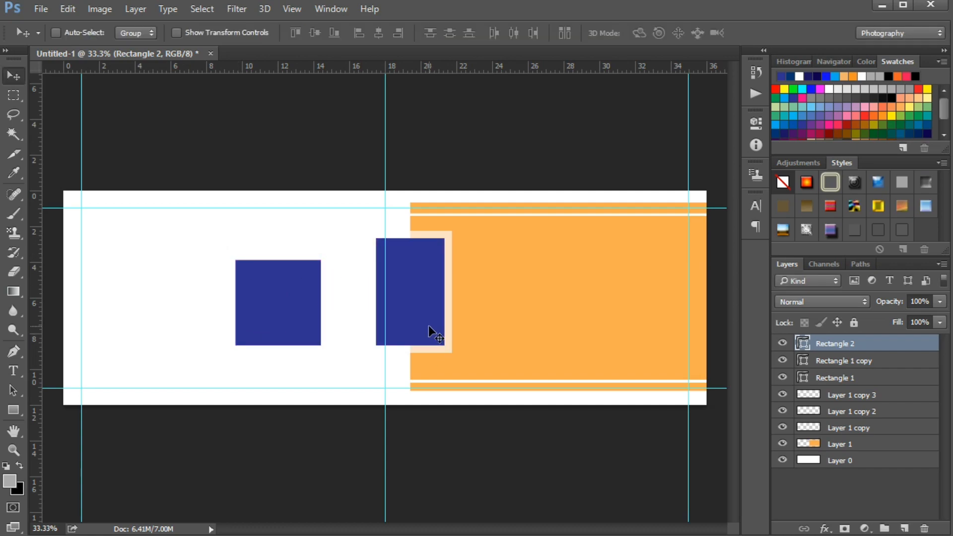
- Duplicate the blue square, offset the lower square slightly up and left, and set its opacity to 54%
{"action": "key", "text": "ctrl+j"}
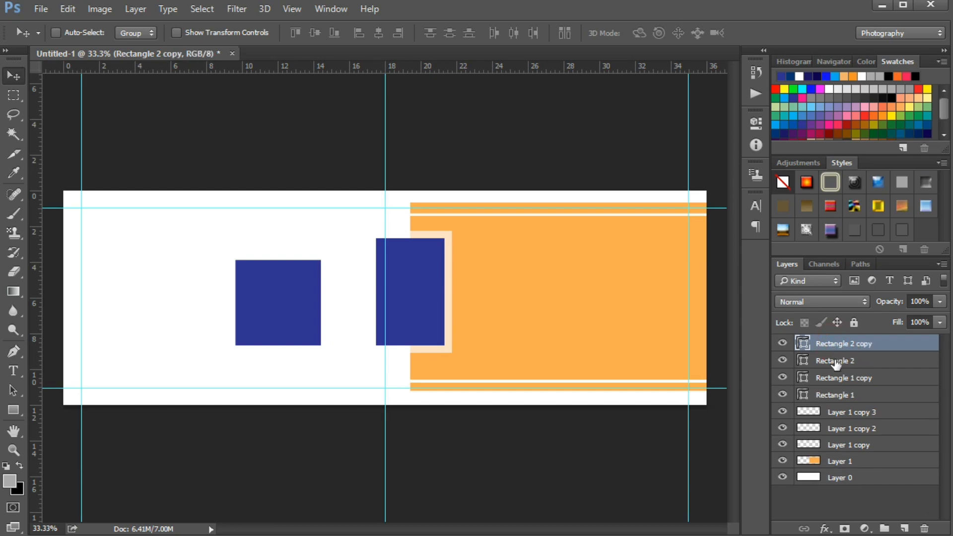
{"action": "left_click", "coordinate": [836, 362]}
{"action": "mouse_move", "coordinate": [261, 293]}
{"action": "left_mouse_down"}
{"action": "mouse_move", "coordinate": [248, 277]}
{"action": "mouse_move", "coordinate": [248, 289]}
{"action": "left_mouse_up"}
{"action": "mouse_move", "coordinate": [888, 302]}
{"action": "left_mouse_down"}
{"action": "mouse_move", "coordinate": [877, 301]}
{"action": "mouse_move", "coordinate": [884, 303]}
{"action": "left_mouse_up"}
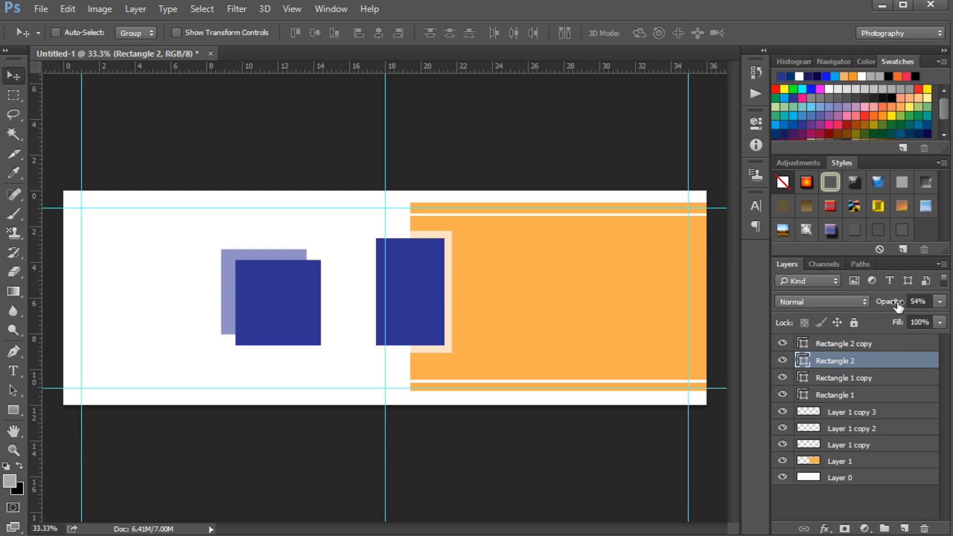
- Fill the semi-transparent back square with a light grey swatch
{"action": "key", "text": "u"}
{"action": "left_click", "coordinate": [136, 33]}
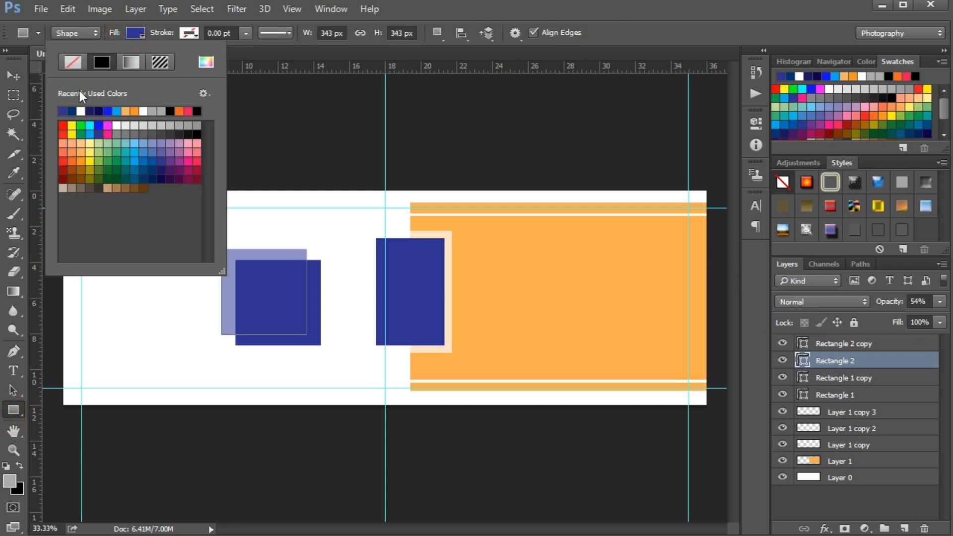
{"action": "left_click", "coordinate": [63, 111]}
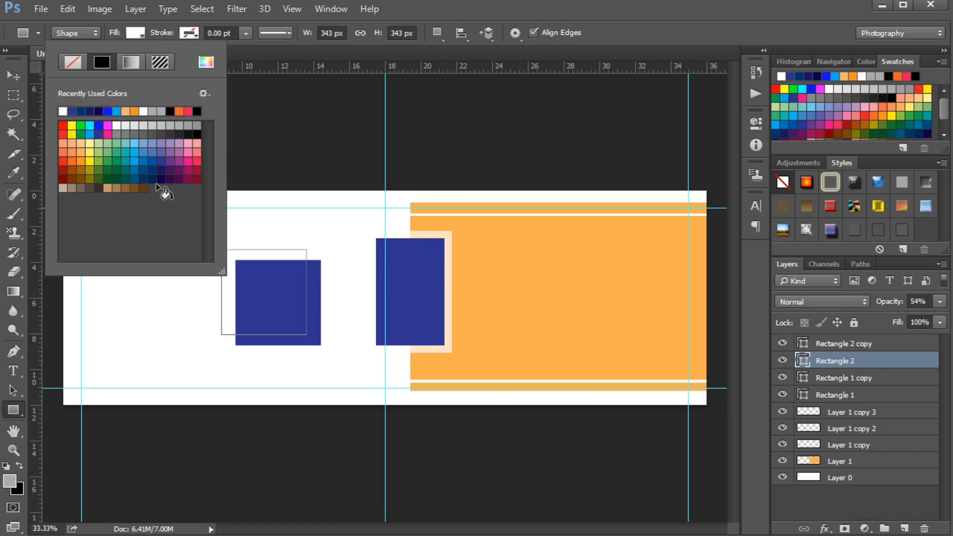
{"action": "left_click", "coordinate": [157, 123]}
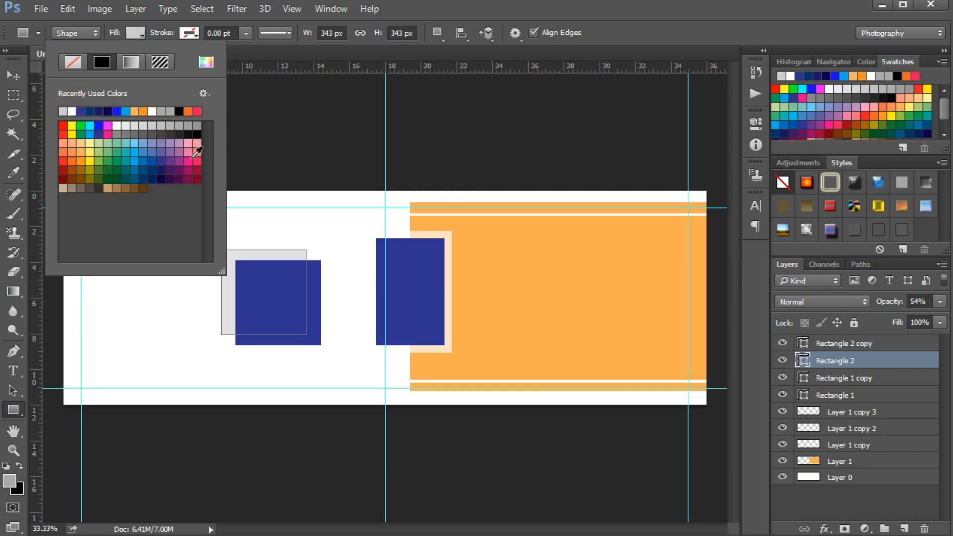
{"action": "key", "text": "Return"}
- Give the front blue square a solid white stroke 8 pt wide
{"action": "left_click", "coordinate": [838, 346]}
{"action": "left_click", "coordinate": [192, 37]}
{"action": "left_click", "coordinate": [125, 111]}
{"action": "left_click_drag", "start_coordinate": [221, 34], "coordinate": [192, 32]}
{"action": "type", "text": "5"}
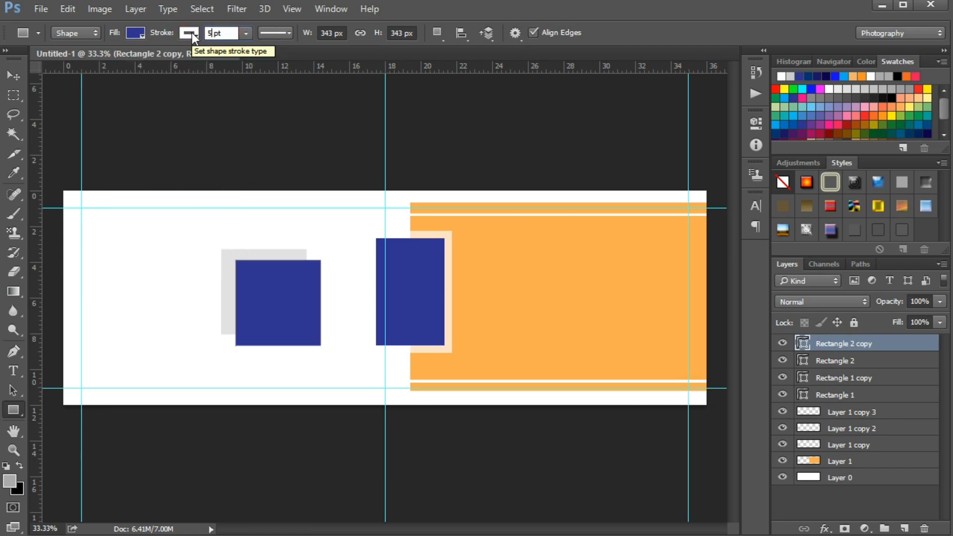
{"action": "left_click", "coordinate": [267, 33]}
{"action": "left_click", "coordinate": [272, 84]}
{"action": "type", "text": "1"}
{"action": "key", "text": "Return"}
{"action": "type", "text": "8"}
{"action": "key", "text": "Return"}
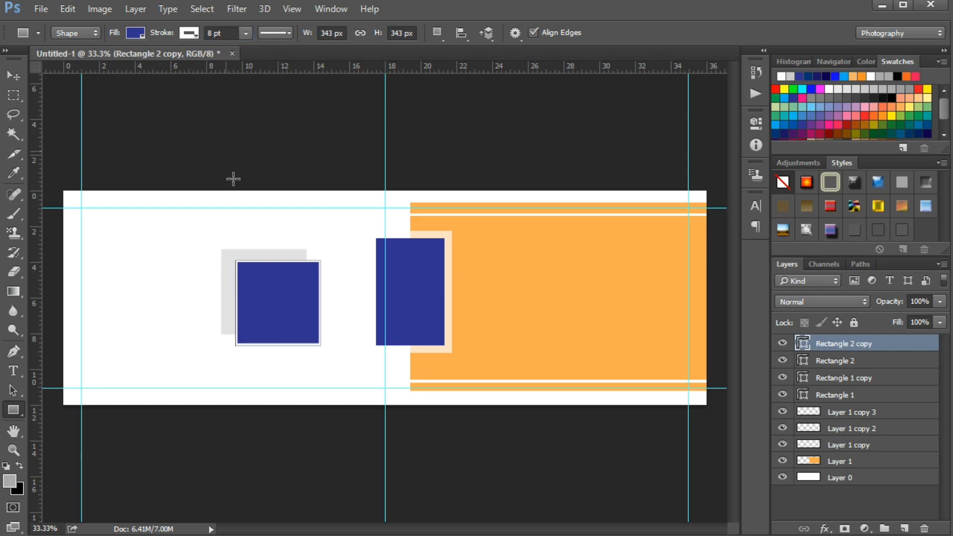
- Set the front square's white stroke width to 7 pt and inspect its edges up close
{"action": "left_click_drag", "start_coordinate": [220, 33], "coordinate": [200, 35]}
{"action": "type", "text": "7"}
{"action": "key", "text": "Return"}
{"action": "key", "text": "ctrl+plus"}
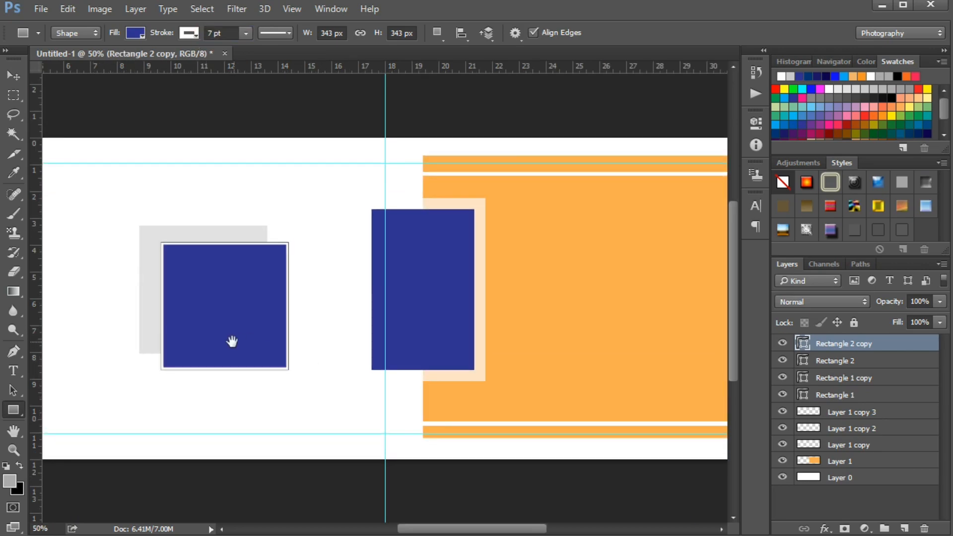
{"action": "left_click_drag", "start_coordinate": [238, 341], "coordinate": [444, 340]}
- Move the blue square and its grey backing square together slightly to the right
{"action": "left_click", "coordinate": [17, 73]}
{"action": "key", "text": "ctrl+minus"}
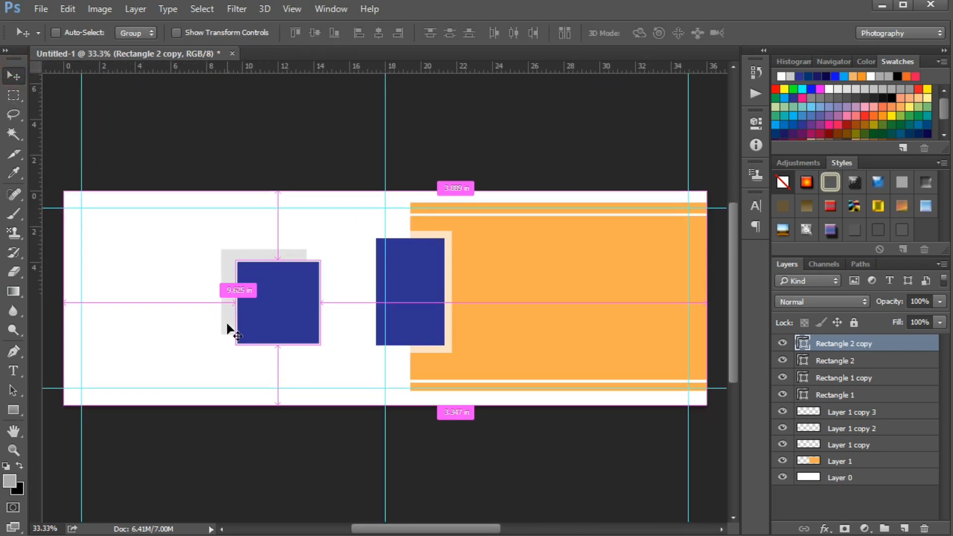
{"action": "left_click", "coordinate": [820, 368], "text": "shift"}
{"action": "key", "text": "shift+Right"}
{"action": "key", "text": "shift+Right"}
{"action": "key", "text": "shift+Right"}
{"action": "key", "text": "shift+Right"}
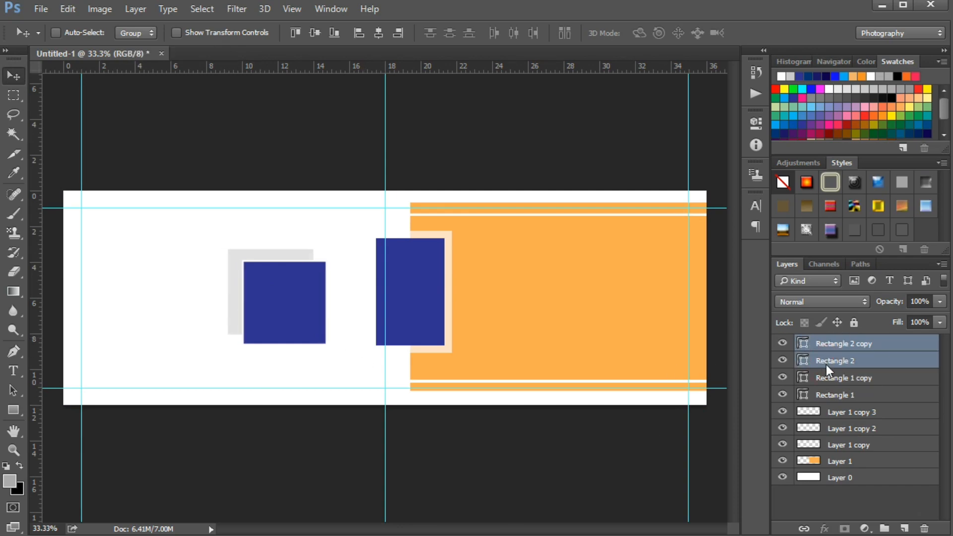
- Give the tall blue rectangle at the page fold a solid white stroke 5 pt wide
{"action": "left_click", "coordinate": [408, 290], "text": "ctrl"}
{"action": "key", "text": "u"}
{"action": "left_click", "coordinate": [190, 33]}
{"action": "left_click", "coordinate": [118, 107]}
{"action": "left_click_drag", "start_coordinate": [219, 33], "coordinate": [198, 35]}
{"action": "type", "text": "5"}
{"action": "key", "text": "Return"}
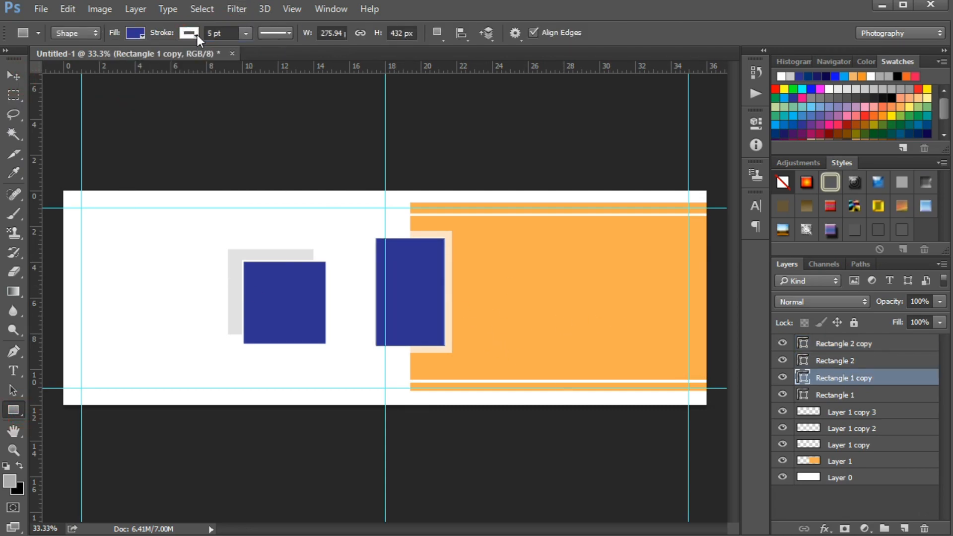
{"action": "left_click", "coordinate": [272, 34]}
{"action": "left_click", "coordinate": [278, 85]}
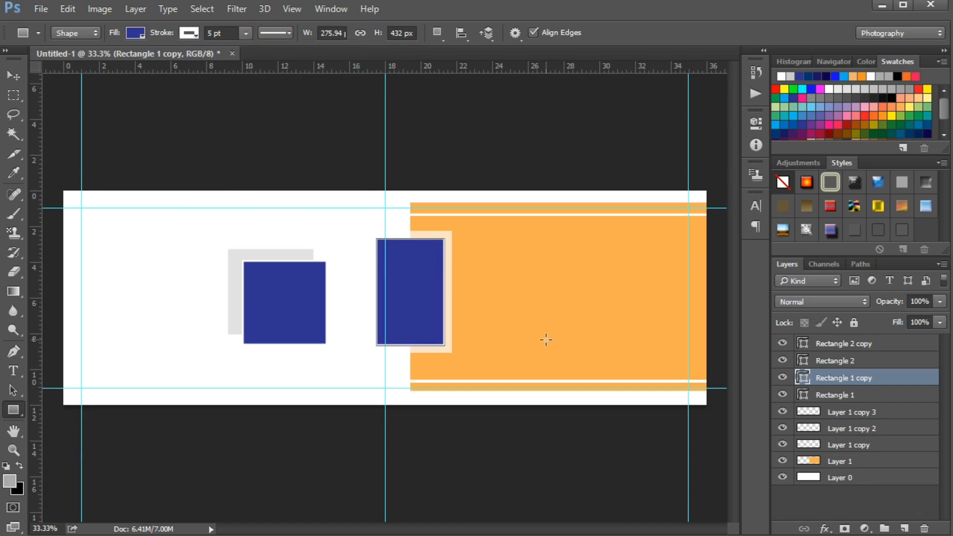
- Copy the tall blue rectangle to the left page's upper outer corner, rotate the copy 90° and place it just under the top guide
{"action": "left_click", "coordinate": [14, 79]}
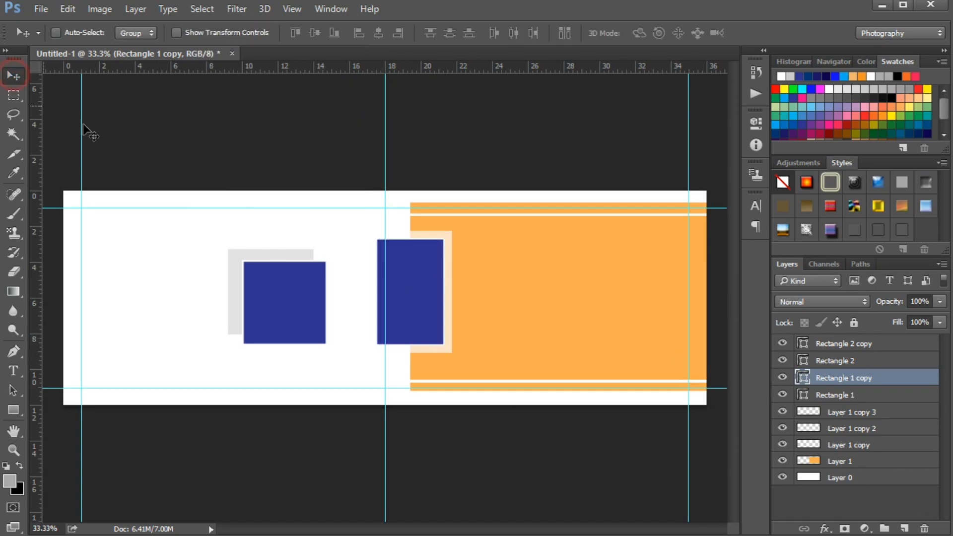
{"action": "left_click_drag", "start_coordinate": [420, 300], "coordinate": [123, 258]}
{"action": "right_click", "coordinate": [118, 230]}
{"action": "left_click", "coordinate": [111, 226]}
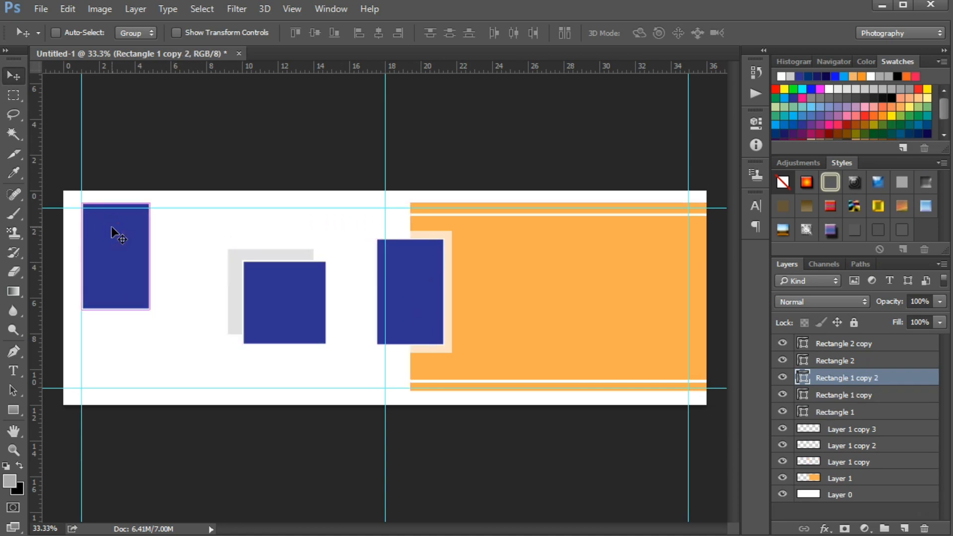
{"action": "key", "text": "ctrl+t"}
{"action": "right_click", "coordinate": [111, 226]}
{"action": "left_click", "coordinate": [149, 385]}
{"action": "left_click_drag", "start_coordinate": [133, 226], "coordinate": [166, 220]}
{"action": "key", "text": "Return"}
- Set the rotated rectangle's stroke width to 0 pt
{"action": "left_click", "coordinate": [14, 409]}
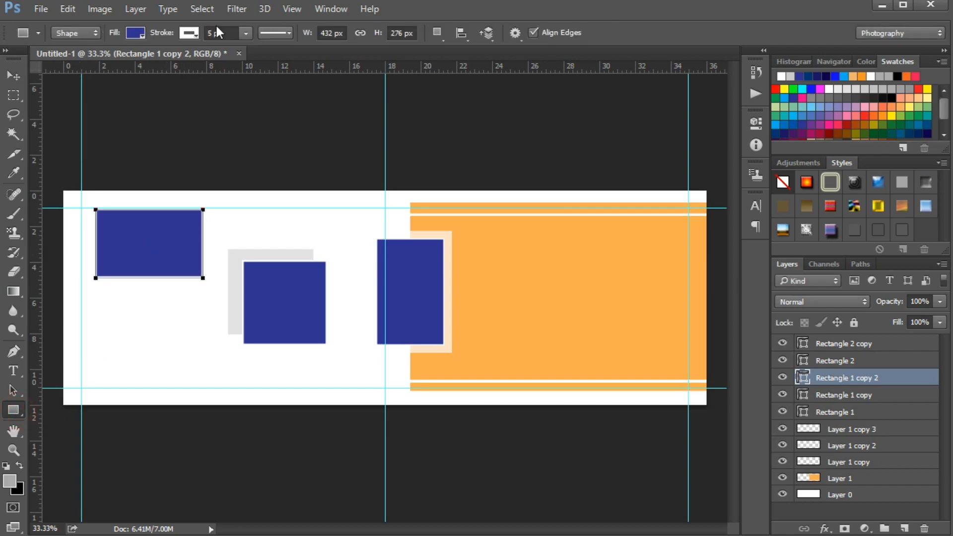
{"action": "left_click_drag", "start_coordinate": [221, 33], "coordinate": [206, 37]}
{"action": "type", "text": "0"}
{"action": "key", "text": "Return"}
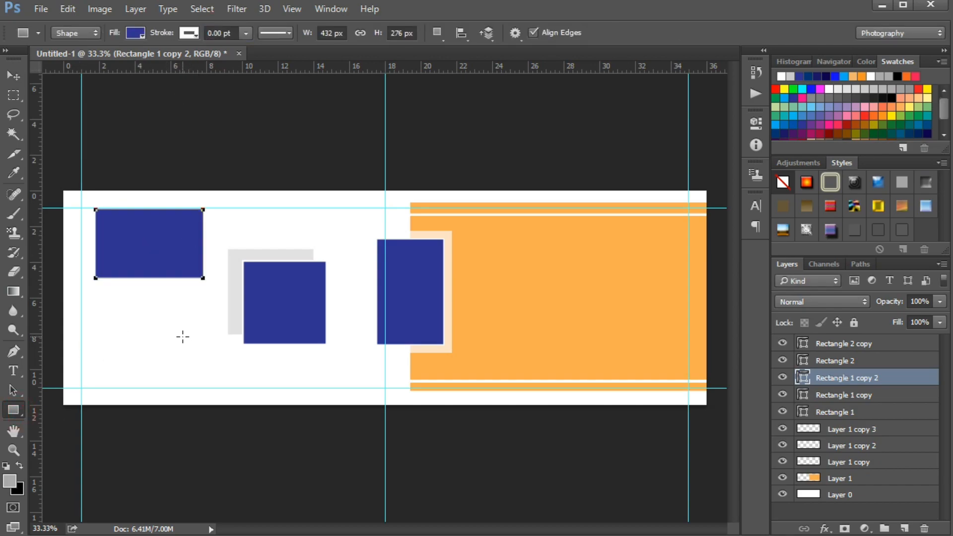
- Fill the rotated rectangle with the orange sampled from the large block on the right page
{"action": "left_click", "coordinate": [136, 33]}
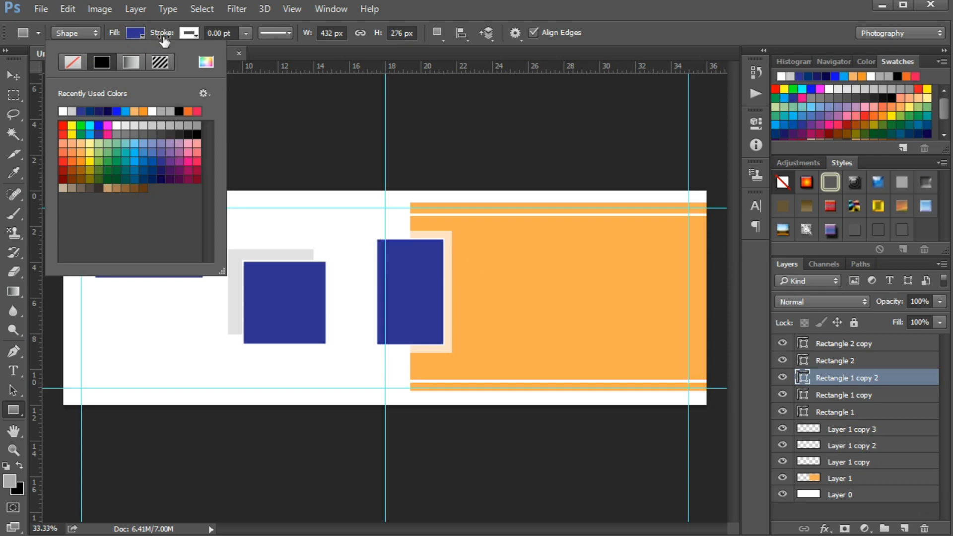
{"action": "left_click", "coordinate": [206, 61]}
{"action": "left_click", "coordinate": [573, 311]}
{"action": "left_click", "coordinate": [497, 232]}
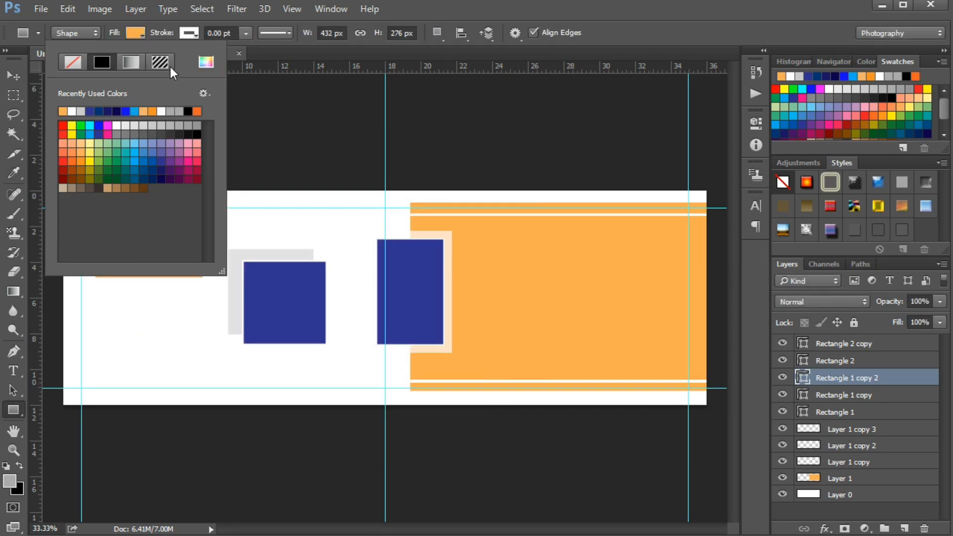
{"action": "left_click", "coordinate": [160, 255]}
{"action": "left_click", "coordinate": [538, 233]}
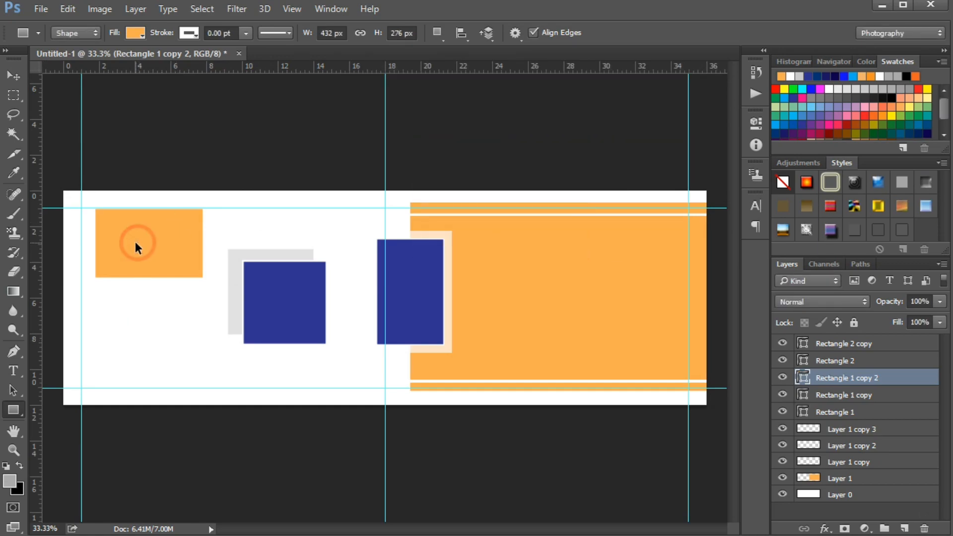
- Duplicate the small orange rectangle twice below itself, forming a vertical stack of three with narrow gaps
{"action": "key", "text": "v"}
{"action": "left_click_drag", "start_coordinate": [162, 257], "coordinate": [208, 399]}
{"action": "key", "text": "shift+Down"}
{"action": "key", "text": "shift+Down"}
{"action": "key", "text": "shift+Down"}
{"action": "key", "text": "shift+Down"}
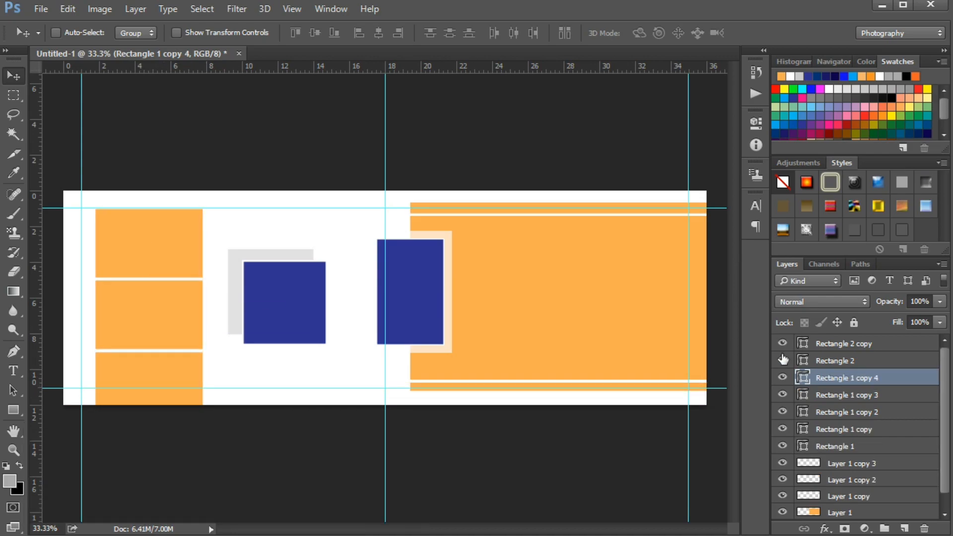
- Scale the three stacked orange rectangles down together so the stack fits within the page height
{"action": "left_click", "coordinate": [864, 412], "text": "shift"}
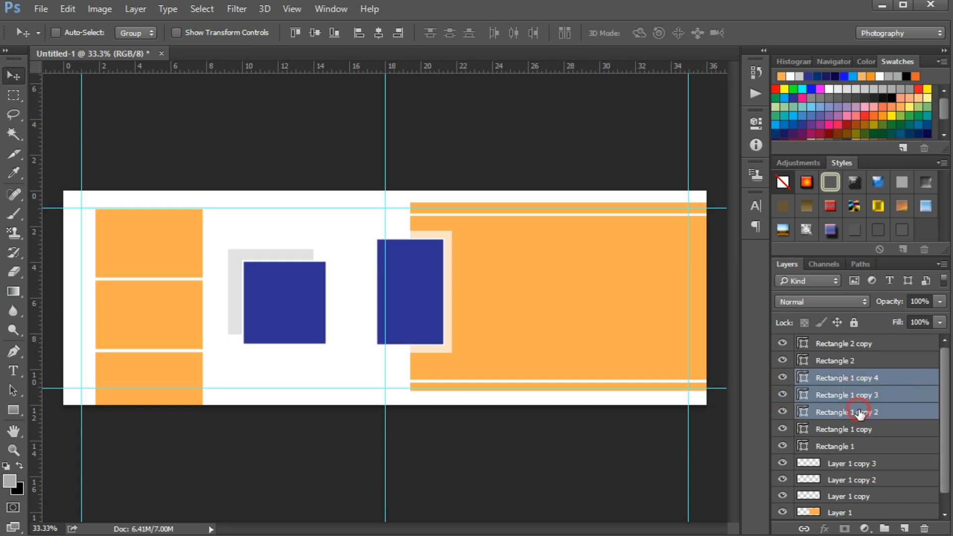
{"action": "key", "text": "ctrl+t"}
{"action": "left_click_drag", "start_coordinate": [203, 421], "coordinate": [193, 385]}
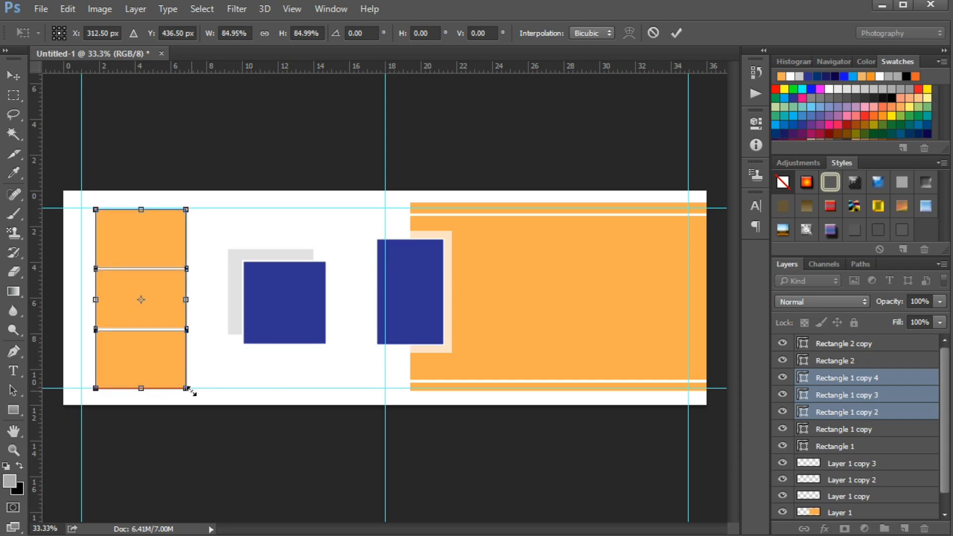
{"action": "left_click_drag", "start_coordinate": [194, 385], "coordinate": [193, 395]}
{"action": "left_click_drag", "start_coordinate": [92, 300], "coordinate": [95, 300]}
{"action": "left_click_drag", "start_coordinate": [190, 299], "coordinate": [194, 300]}
{"action": "key", "text": "Return"}
- Nudge the stack of orange rectangles right until it sits close beside the grey square
{"action": "key", "text": "shift+Right"}
{"action": "key", "text": "shift+Right"}
{"action": "key", "text": "shift+Right"}
{"action": "key", "text": "shift+Right"}
{"action": "key", "text": "shift+Right"}
{"action": "key", "text": "shift+Right"}
{"action": "key", "text": "shift+Right"}
{"action": "key", "text": "shift+Right"}
{"action": "key", "text": "shift+Right"}
{"action": "key", "text": "shift+Right"}
{"action": "key", "text": "shift+Right"}
{"action": "key", "text": "shift+Right"}
{"action": "key", "text": "shift+Right"}
{"action": "key", "text": "shift+Right"}
{"action": "key", "text": "shift+Right"}
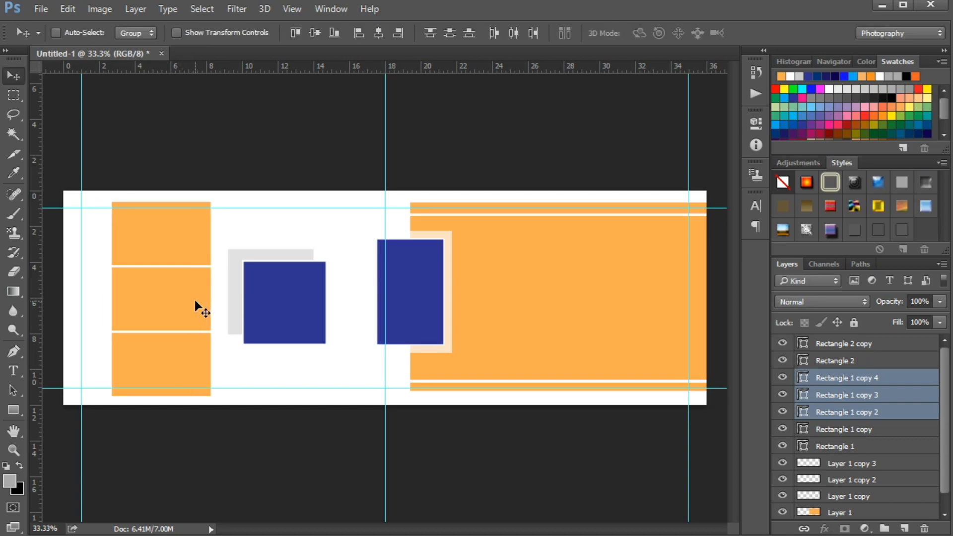
{"action": "key", "text": "shift+Right"}
{"action": "key", "text": "shift+Left"}
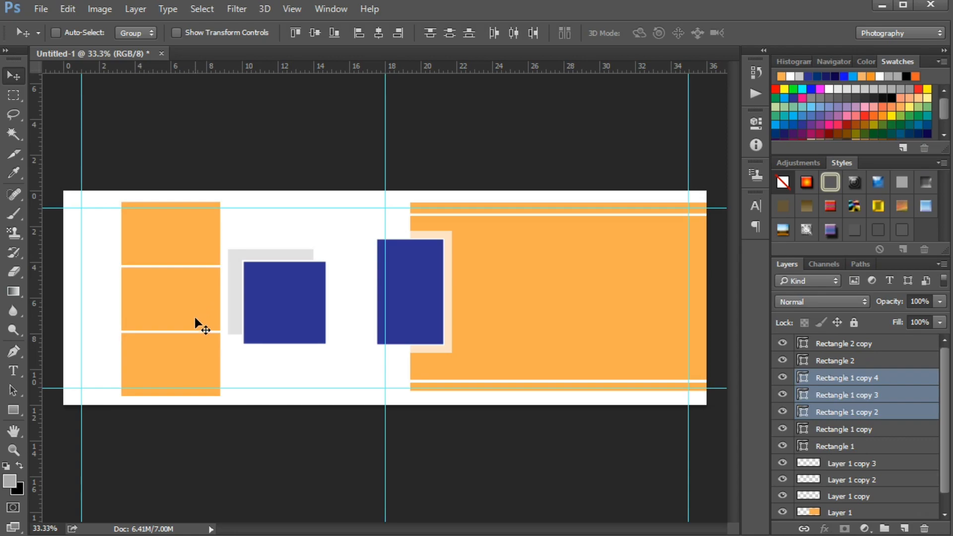
- Add a solid color fill layer directly above the white Layer 0 and pick a medium blue for it
{"action": "key", "text": "alt+comma"}
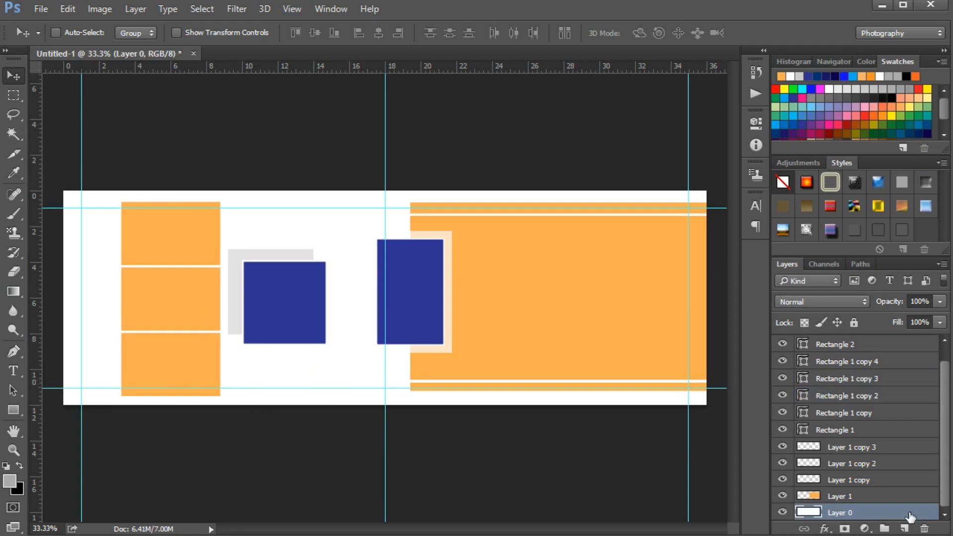
{"action": "left_click", "coordinate": [864, 529]}
{"action": "left_click", "coordinate": [874, 255]}
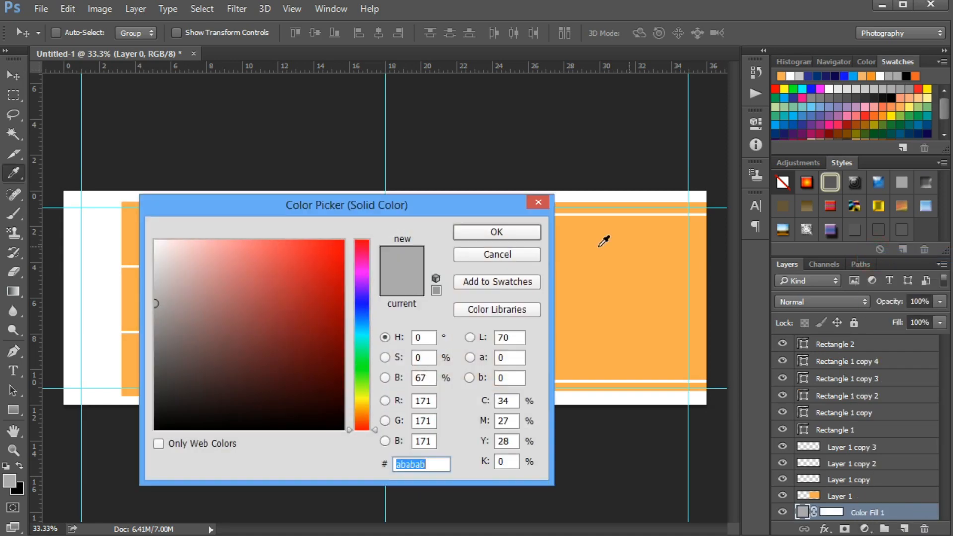
{"action": "left_click_drag", "start_coordinate": [467, 200], "coordinate": [467, 353]}
{"action": "left_click", "coordinate": [434, 293]}
{"action": "left_click", "coordinate": [274, 437]}
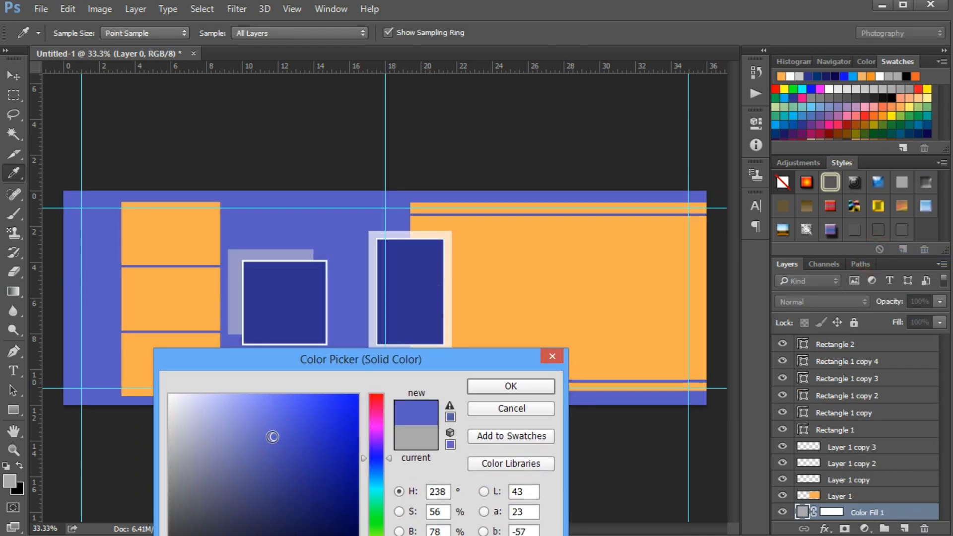
- Try several lighter and darker blue and violet shades for the background color fill
{"action": "left_click", "coordinate": [264, 418]}
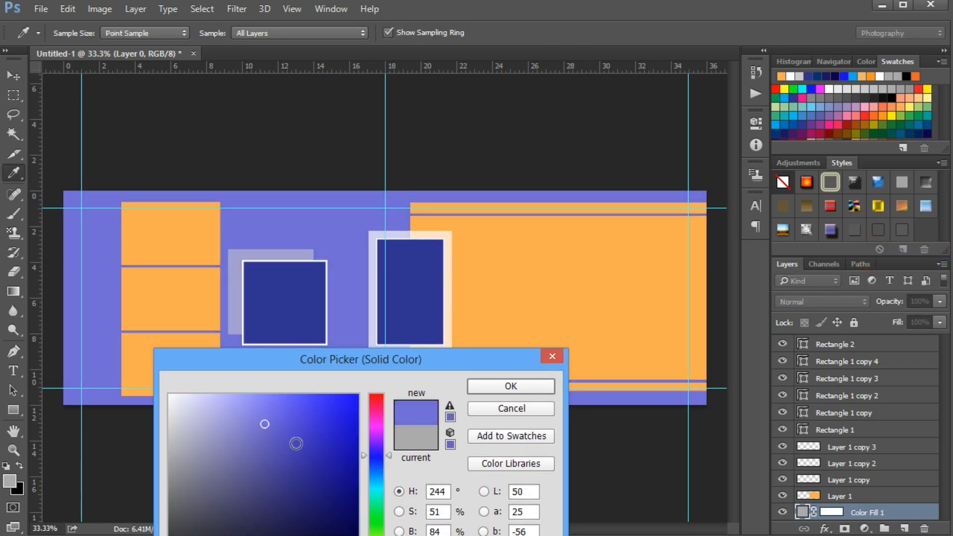
{"action": "left_click", "coordinate": [306, 423]}
{"action": "left_click", "coordinate": [288, 498]}
{"action": "left_click", "coordinate": [291, 517]}
{"action": "left_click", "coordinate": [256, 508]}
{"action": "left_click", "coordinate": [256, 467]}
{"action": "left_click", "coordinate": [259, 420]}
{"action": "left_click", "coordinate": [241, 442]}
{"action": "mouse_move", "coordinate": [395, 362]}
{"action": "left_mouse_down"}
{"action": "mouse_move", "coordinate": [628, 284]}
{"action": "mouse_move", "coordinate": [652, 148]}
{"action": "left_mouse_up"}
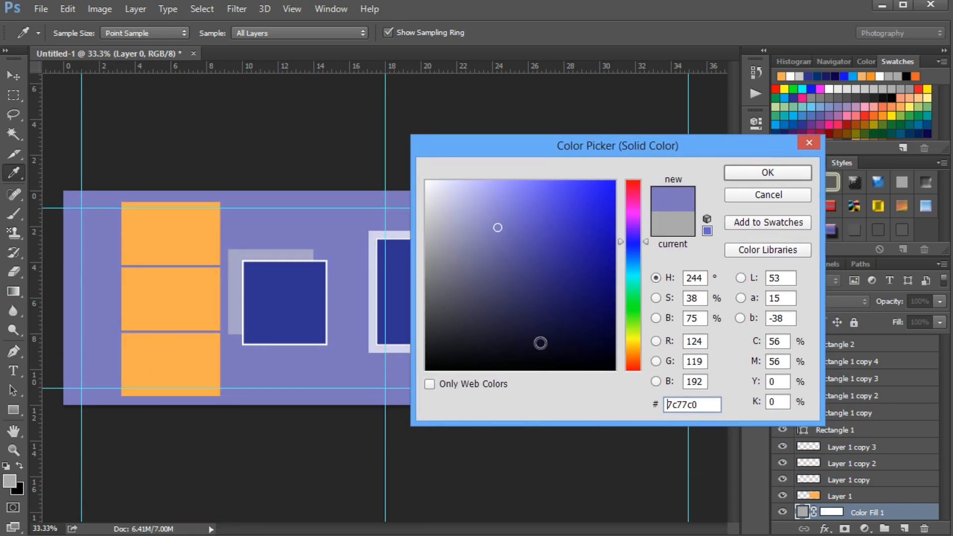
- Shift the background fill's hue towards violet, pick a deep purple and accept it
{"action": "left_click", "coordinate": [632, 237]}
{"action": "left_click", "coordinate": [632, 234]}
{"action": "left_click", "coordinate": [538, 195]}
{"action": "left_click", "coordinate": [550, 248]}
{"action": "left_click", "coordinate": [549, 297]}
{"action": "left_click", "coordinate": [547, 261]}
{"action": "left_click", "coordinate": [553, 243]}
{"action": "left_click", "coordinate": [551, 264]}
{"action": "left_click", "coordinate": [768, 172]}
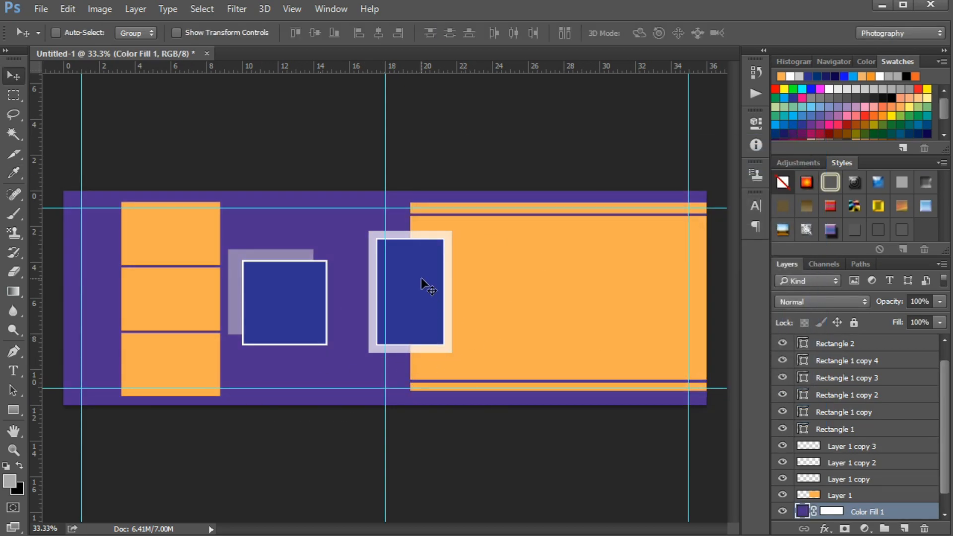
- Add a pattern fill layer directly above the purple color fill layer
{"action": "right_click", "coordinate": [553, 321], "text": "alt"}
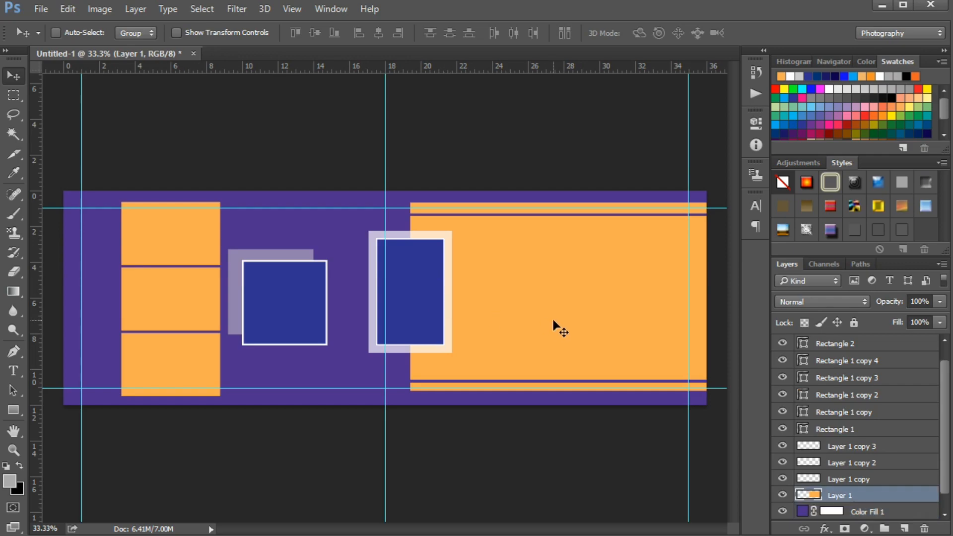
{"action": "right_click", "coordinate": [373, 328], "text": "alt"}
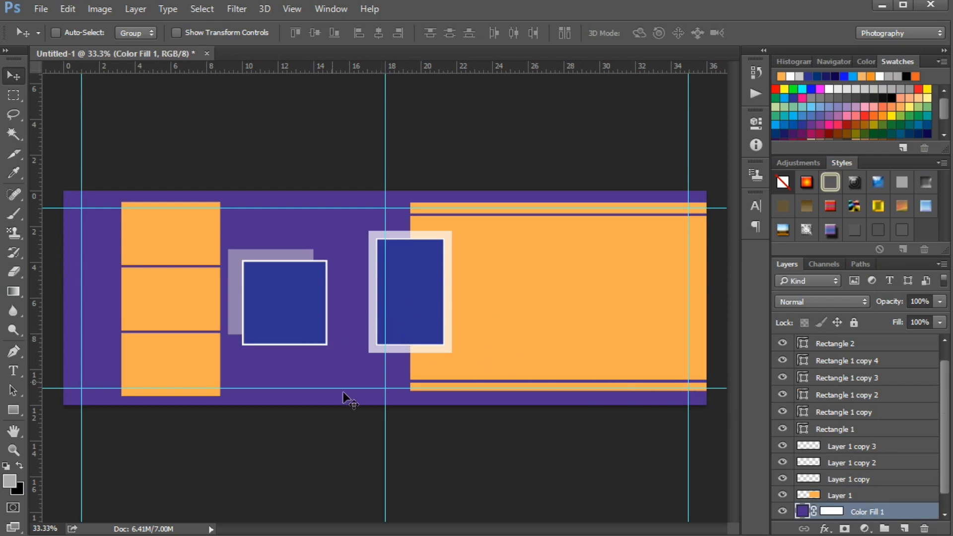
{"action": "left_click", "coordinate": [865, 529]}
{"action": "left_click", "coordinate": [872, 282]}
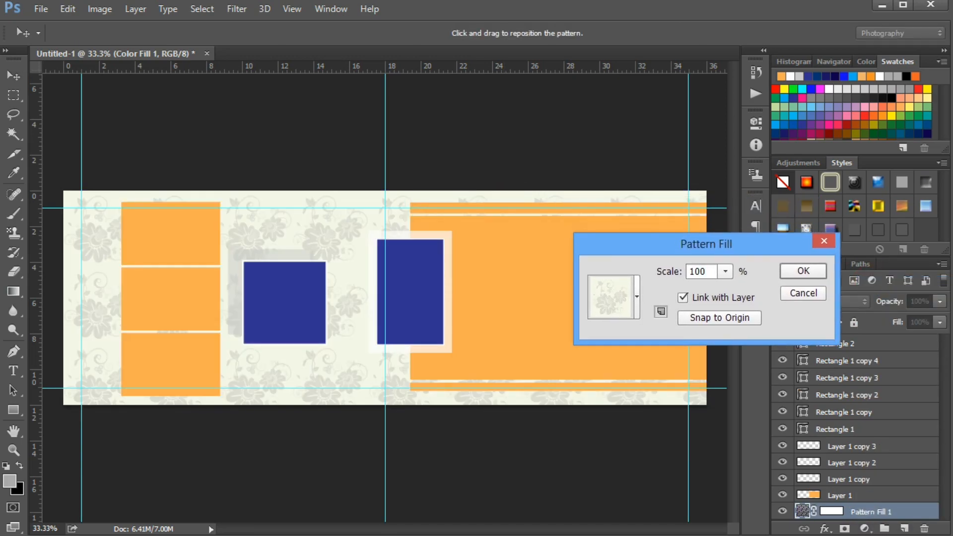
- Try the colourful fan-flower pattern and the dark blue damask pattern on the new pattern fill layer
{"action": "left_click", "coordinate": [636, 291]}
{"action": "left_click", "coordinate": [665, 403]}
{"action": "left_click", "coordinate": [665, 403]}
{"action": "left_click", "coordinate": [665, 403]}
{"action": "left_click", "coordinate": [665, 403]}
{"action": "left_click", "coordinate": [665, 403]}
{"action": "left_click", "coordinate": [665, 403]}
{"action": "left_click", "coordinate": [665, 403]}
{"action": "left_click", "coordinate": [665, 403]}
{"action": "left_click", "coordinate": [665, 403]}
{"action": "left_click", "coordinate": [665, 402]}
{"action": "left_click", "coordinate": [665, 403]}
{"action": "left_click", "coordinate": [665, 403]}
{"action": "left_click", "coordinate": [666, 403]}
{"action": "left_click", "coordinate": [640, 355]}
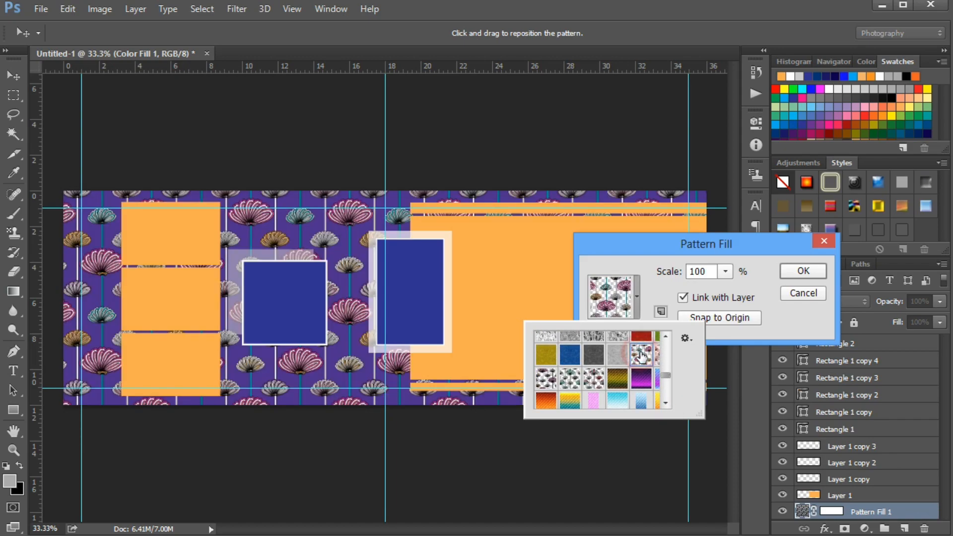
{"action": "left_click", "coordinate": [616, 355]}
{"action": "left_click", "coordinate": [567, 356]}
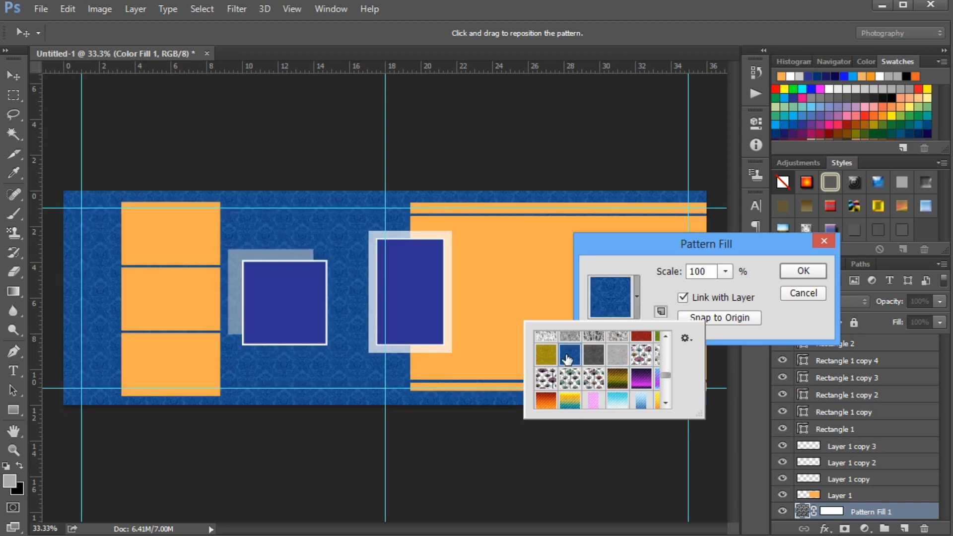
- Try further patterns on the fill layer, including the light blue geometric one
{"action": "left_click", "coordinate": [666, 403]}
{"action": "left_click", "coordinate": [666, 403]}
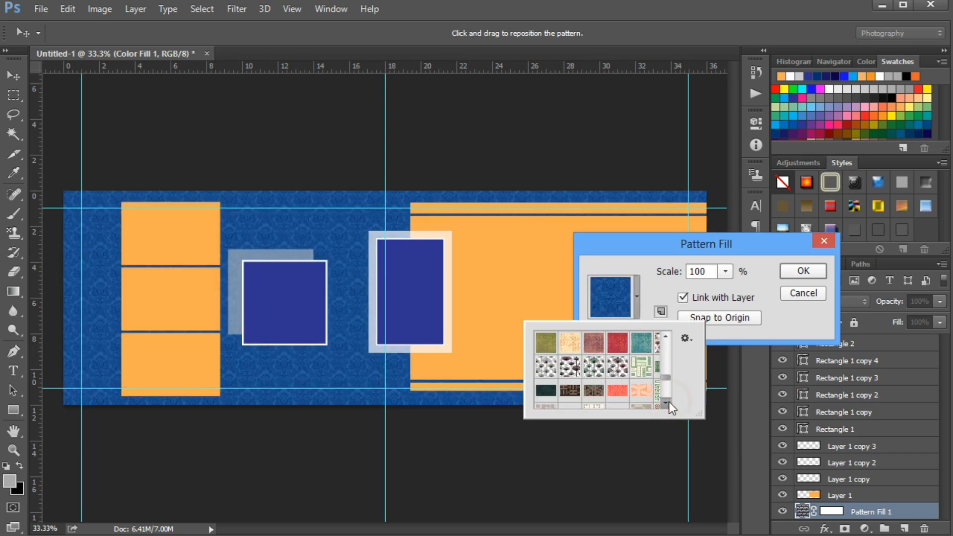
{"action": "left_click", "coordinate": [575, 393]}
{"action": "left_click", "coordinate": [641, 392]}
{"action": "left_click", "coordinate": [666, 403]}
{"action": "left_click", "coordinate": [668, 404]}
{"action": "left_click", "coordinate": [570, 391]}
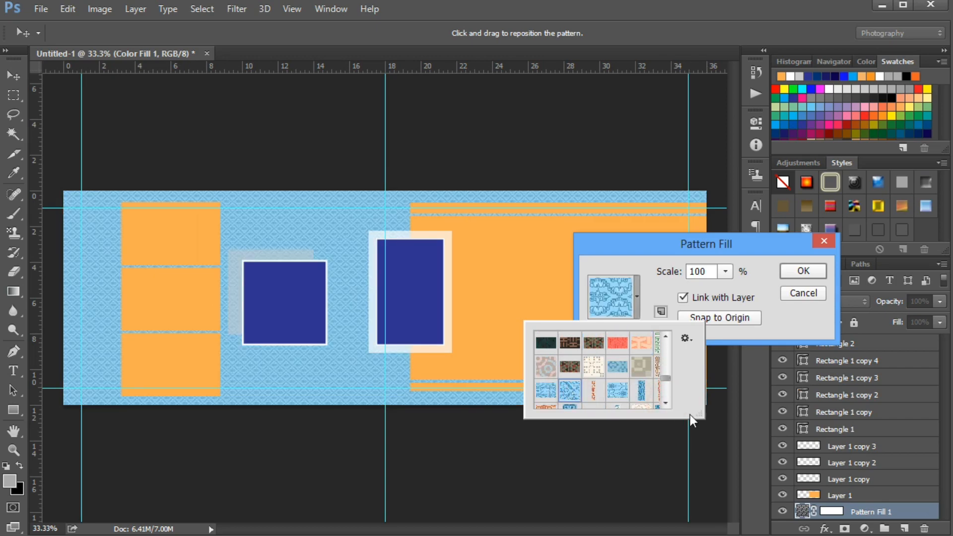
- Choose the green floral tile pattern for the fill layer, scale it to 323% and accept it
{"action": "left_click", "coordinate": [668, 404]}
{"action": "left_click", "coordinate": [668, 405]}
{"action": "left_click", "coordinate": [668, 405]}
{"action": "left_click", "coordinate": [668, 405]}
{"action": "left_click", "coordinate": [668, 405]}
{"action": "left_click", "coordinate": [641, 367]}
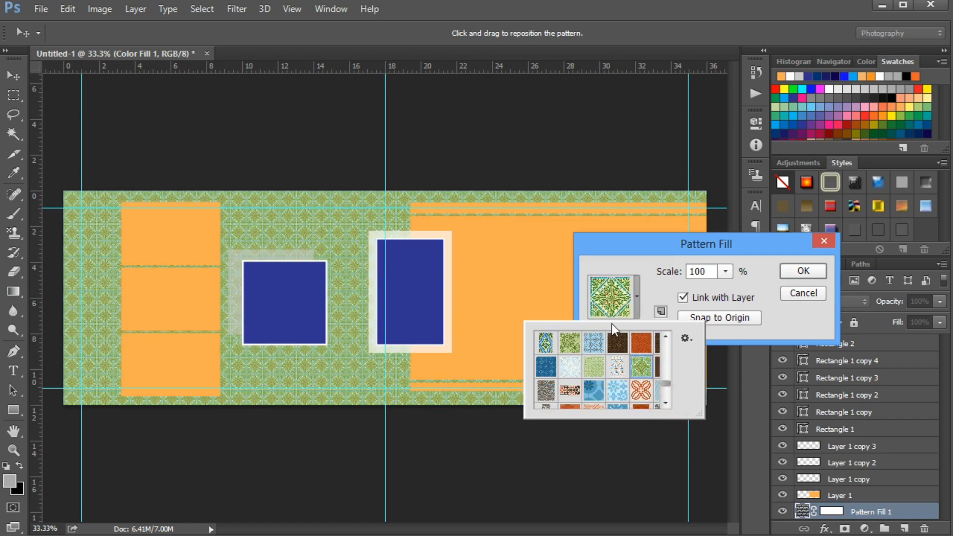
{"action": "left_click_drag", "start_coordinate": [674, 271], "coordinate": [740, 273]}
{"action": "left_click_drag", "start_coordinate": [666, 272], "coordinate": [698, 273]}
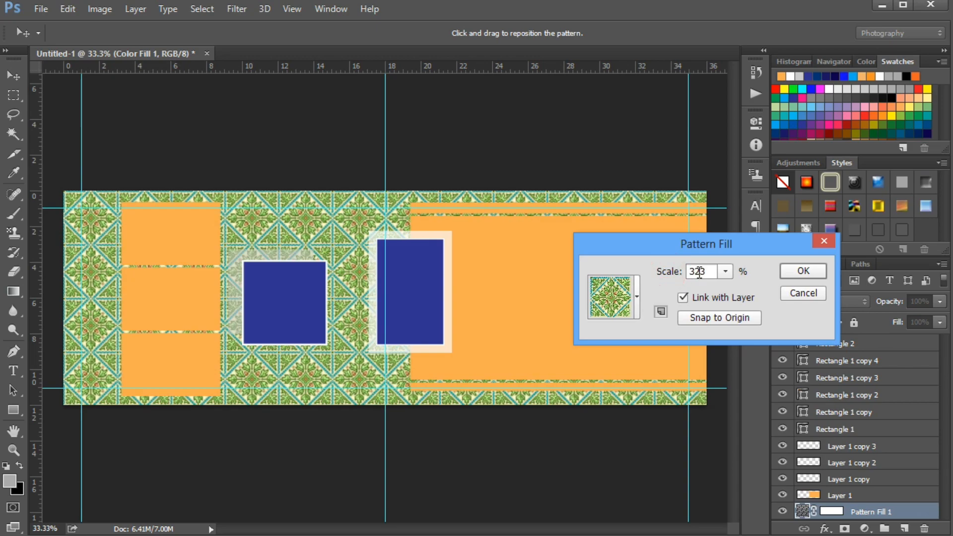
{"action": "left_click", "coordinate": [801, 272]}
- Fill the pattern layer's mask with black everywhere beyond a 3-inch strip along the page's left edge, and deselect
{"action": "key", "text": "m"}
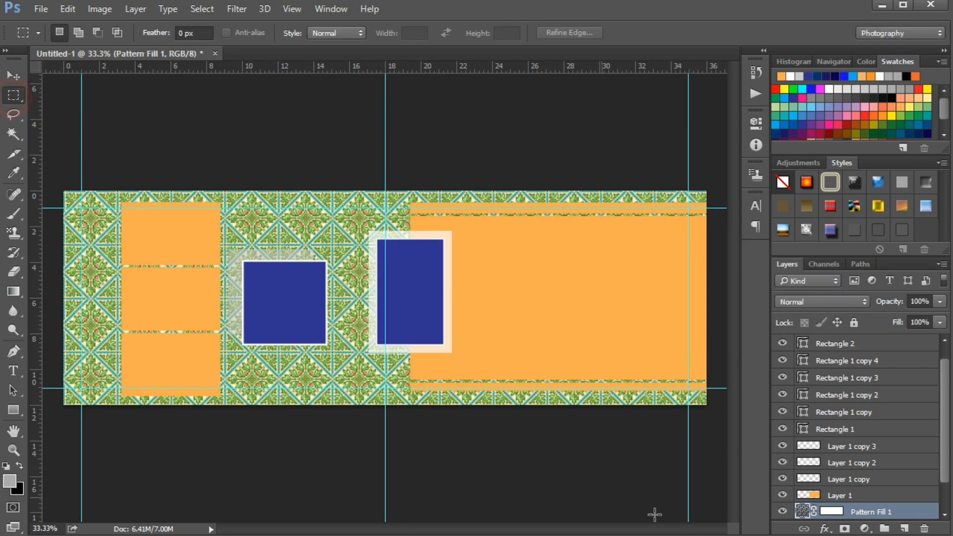
{"action": "left_click", "coordinate": [835, 515]}
{"action": "left_click_drag", "start_coordinate": [117, 190], "coordinate": [719, 438]}
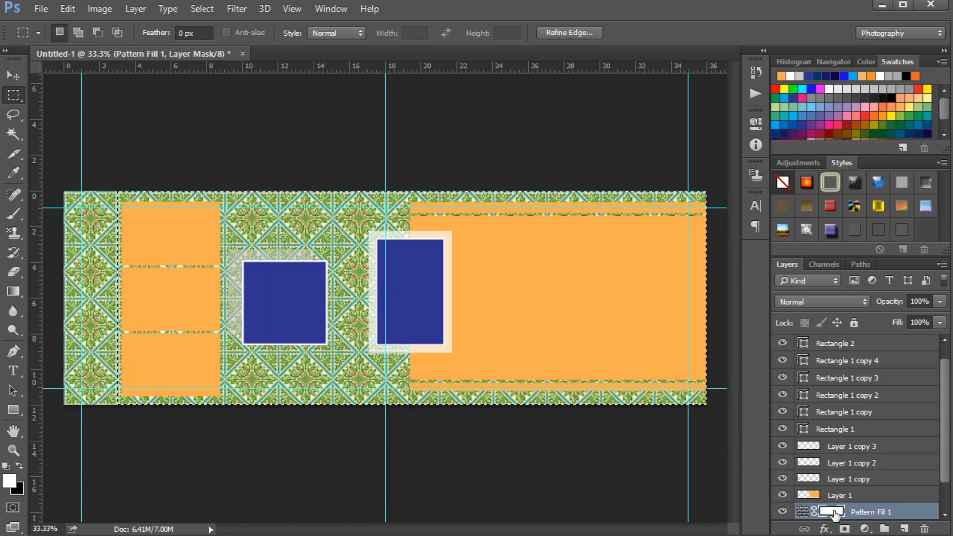
{"action": "right_click", "coordinate": [355, 222]}
{"action": "left_click", "coordinate": [377, 408]}
{"action": "left_click", "coordinate": [646, 156]}
{"action": "left_click", "coordinate": [631, 254]}
{"action": "left_click", "coordinate": [727, 144]}
{"action": "key", "text": "m"}
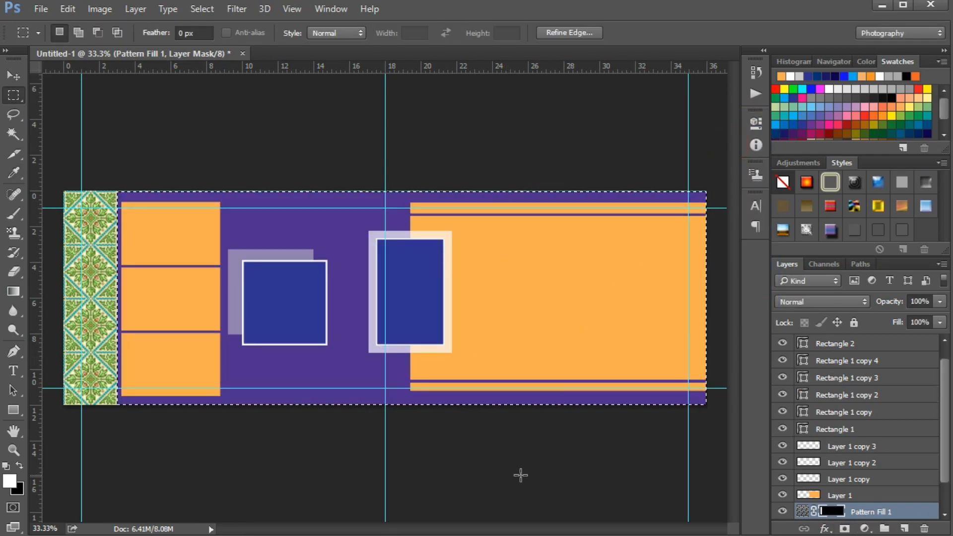
{"action": "key", "text": "ctrl+d"}
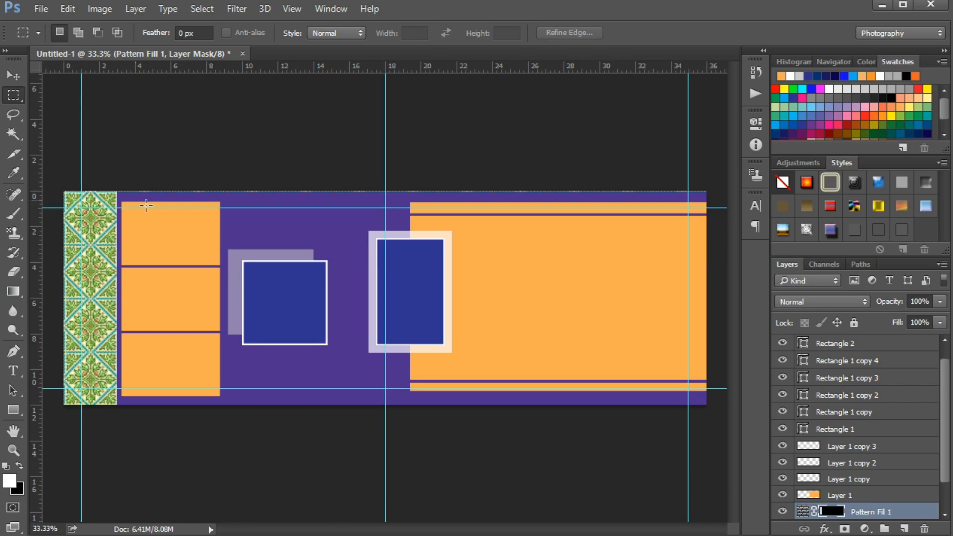
- Fill a strip about 33 by 0.96 in along the page's top edge with black on the pattern mask, and deselect
{"action": "left_click_drag", "start_coordinate": [117, 192], "coordinate": [708, 208]}
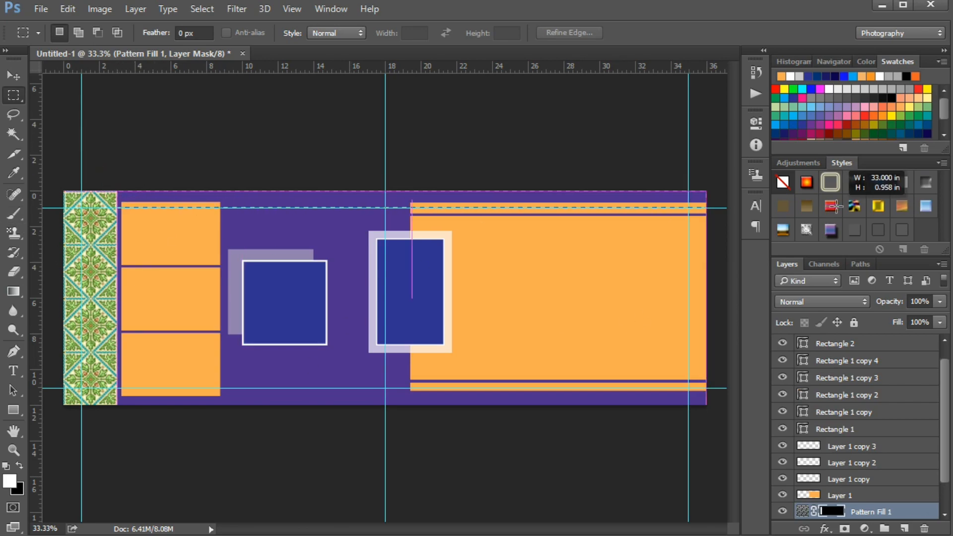
{"action": "right_click", "coordinate": [276, 199]}
{"action": "left_click", "coordinate": [298, 380]}
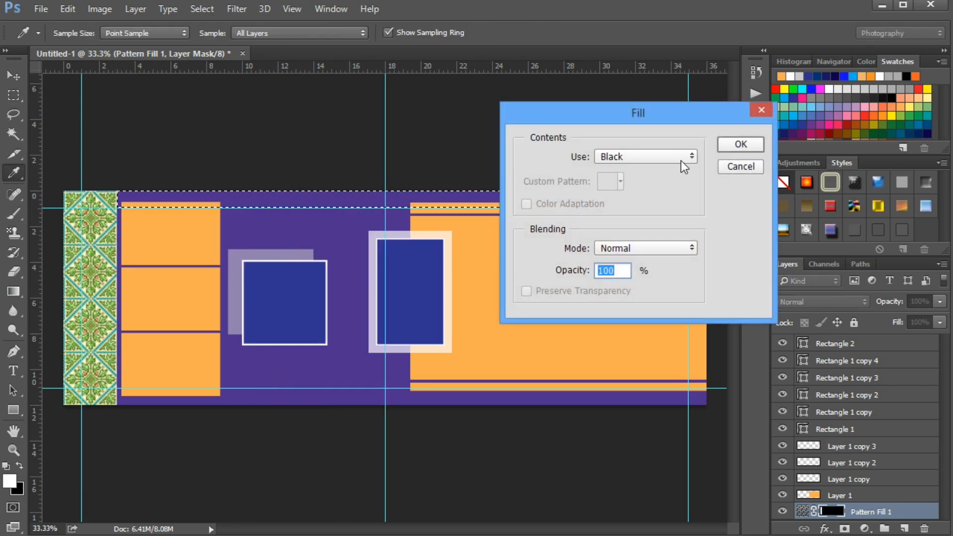
{"action": "left_click", "coordinate": [736, 144]}
{"action": "left_click", "coordinate": [252, 451]}
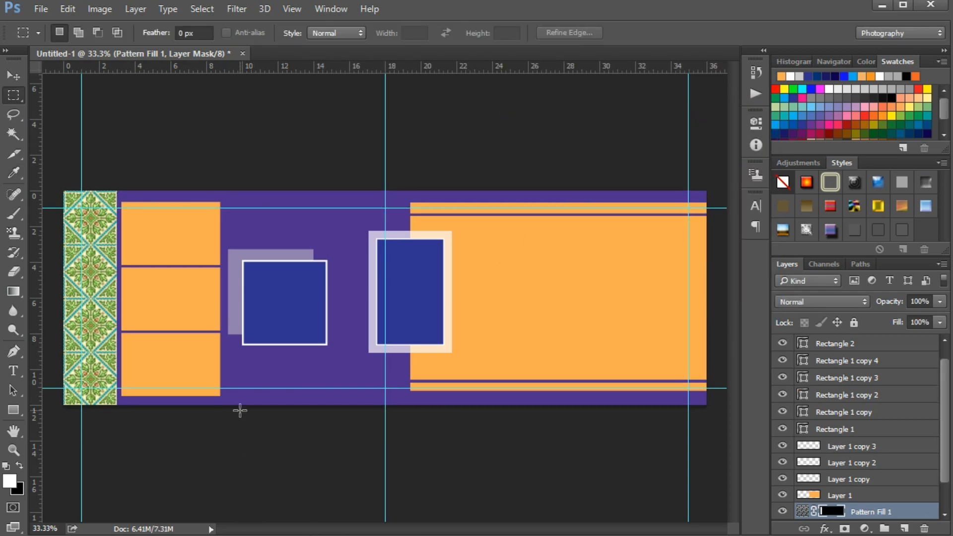
- Try Luminosity blending at 55% opacity on the pattern fill layer
{"action": "left_click", "coordinate": [845, 297]}
{"action": "left_click", "coordinate": [826, 288]}
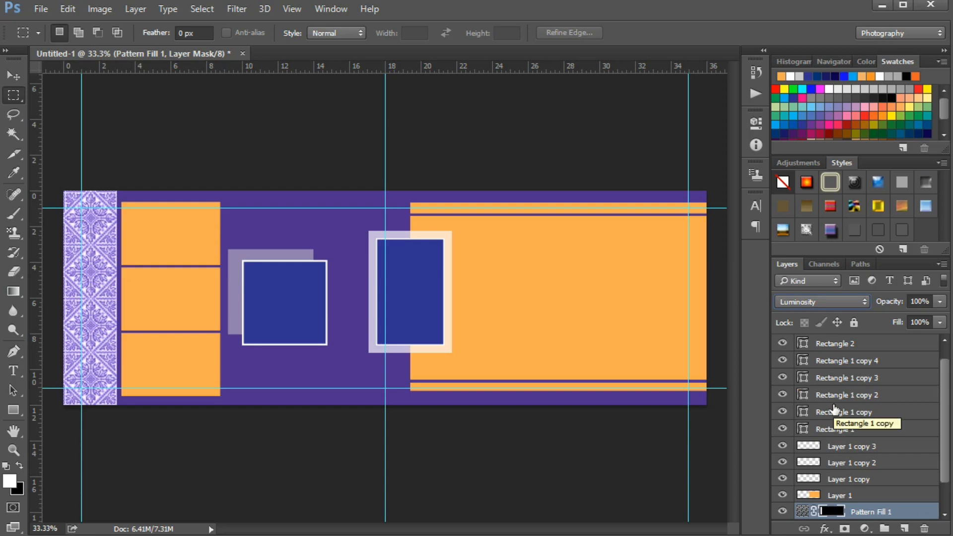
{"action": "left_click", "coordinate": [832, 516], "text": "ctrl"}
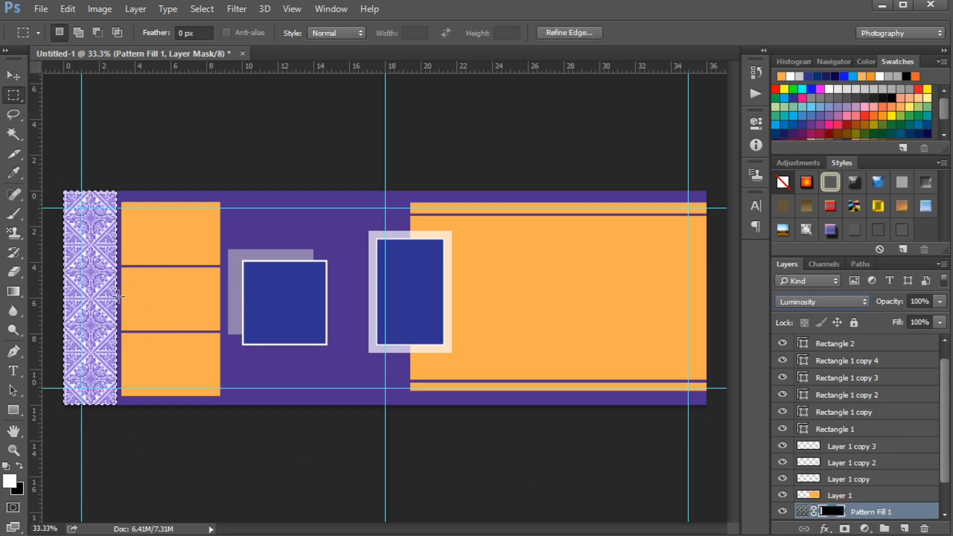
{"action": "left_click", "coordinate": [432, 276]}
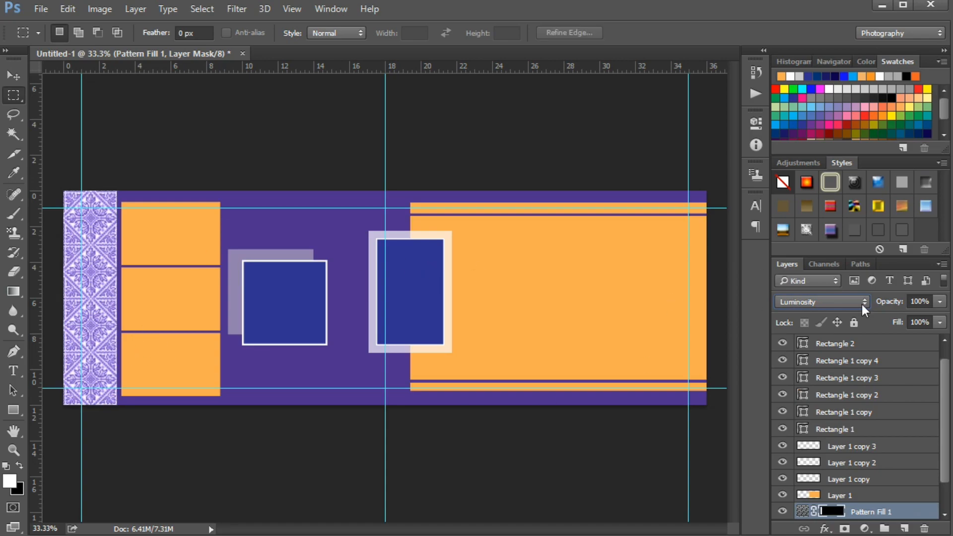
{"action": "left_click_drag", "start_coordinate": [893, 303], "coordinate": [877, 303]}
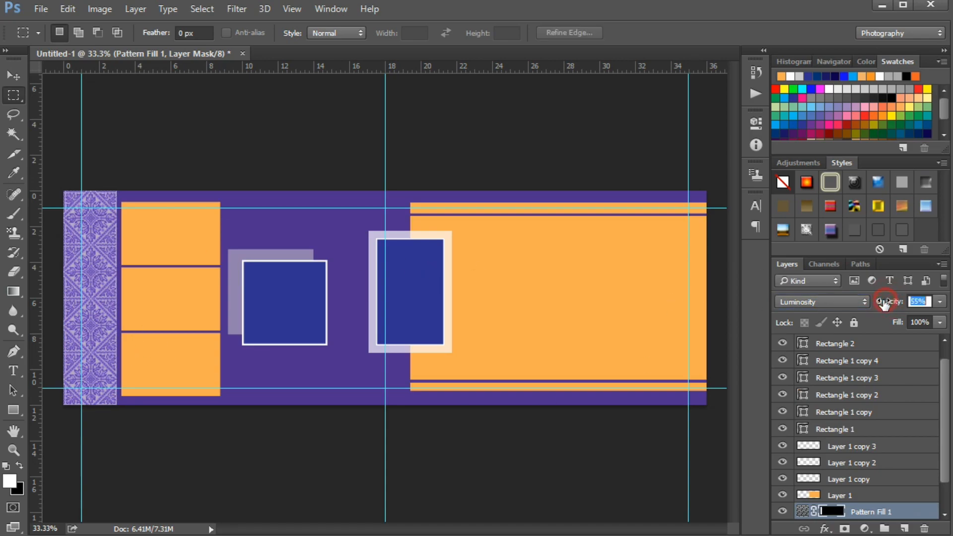
- Set the pattern fill layer to Screen blending at 53% opacity
{"action": "left_click", "coordinate": [856, 299]}
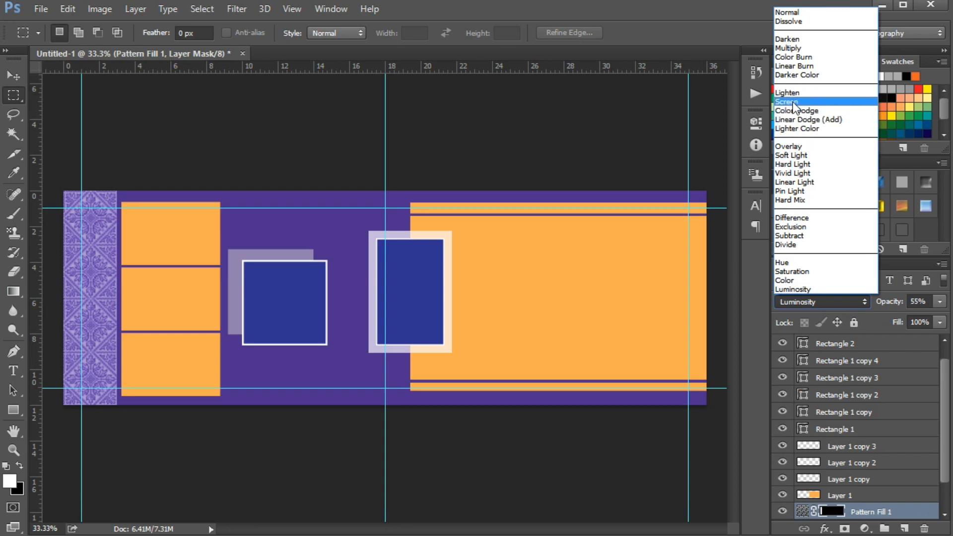
{"action": "left_click", "coordinate": [793, 102]}
{"action": "left_click_drag", "start_coordinate": [891, 307], "coordinate": [888, 307]}
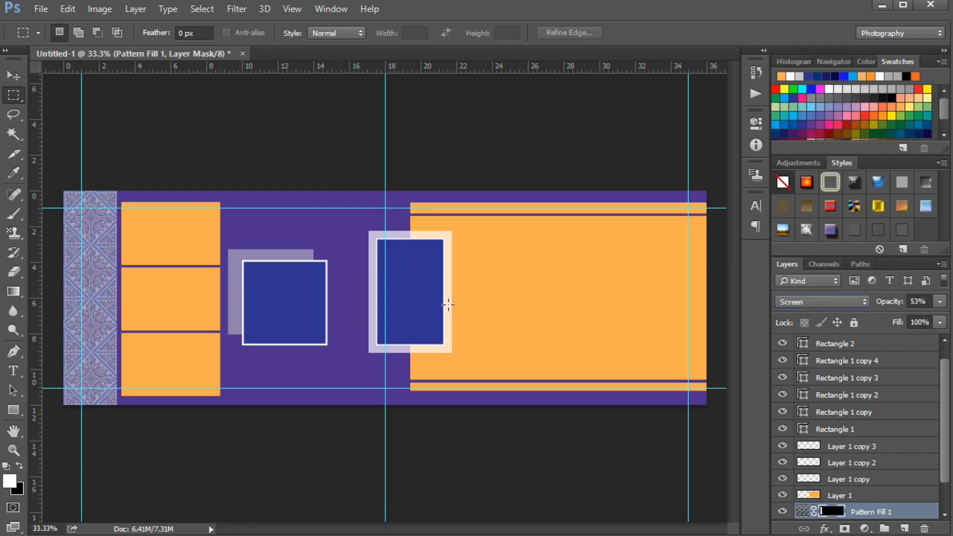
- Add the text "Wedding" in black Algerian Regular just below the white-framed blue square
{"action": "left_click", "coordinate": [13, 370]}
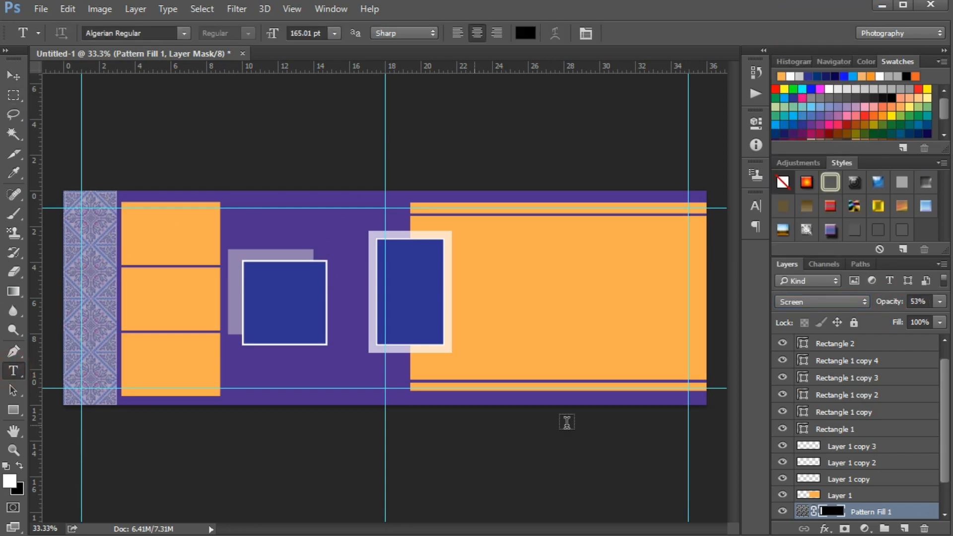
{"action": "left_click", "coordinate": [261, 361]}
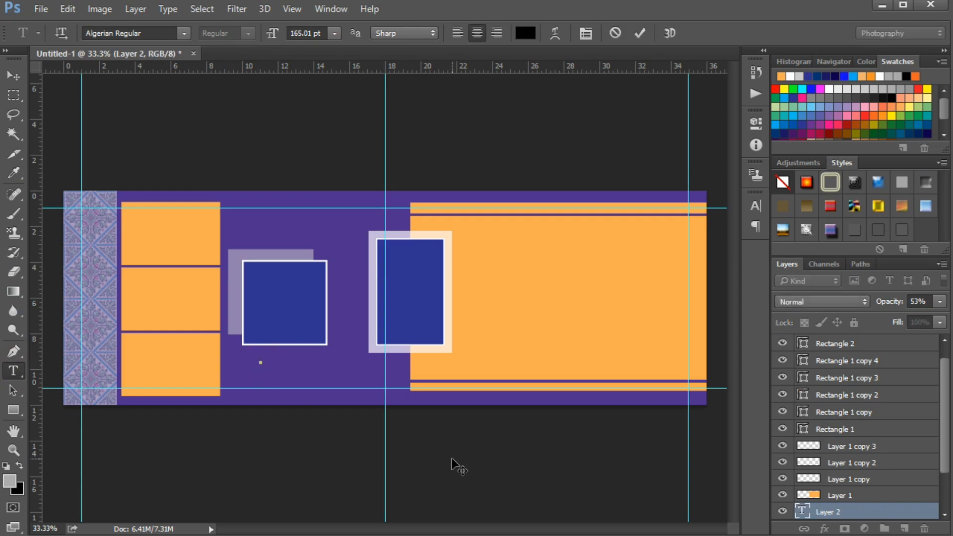
{"action": "type", "text": "W"}
{"action": "key", "text": "BackSpace"}
{"action": "type", "text": "L"}
{"action": "key", "text": "BackSpace"}
{"action": "type", "text": "WE"}
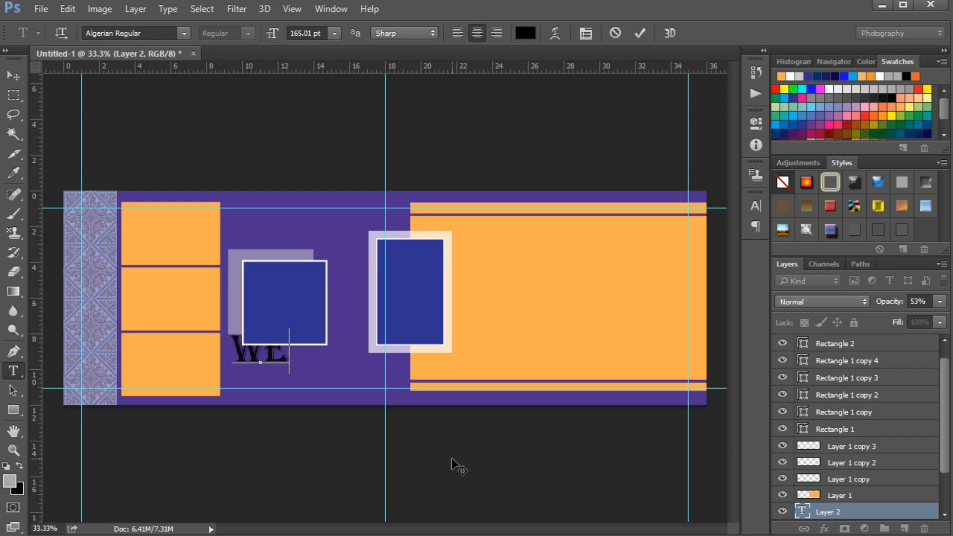
{"action": "type", "text": "DDI"}
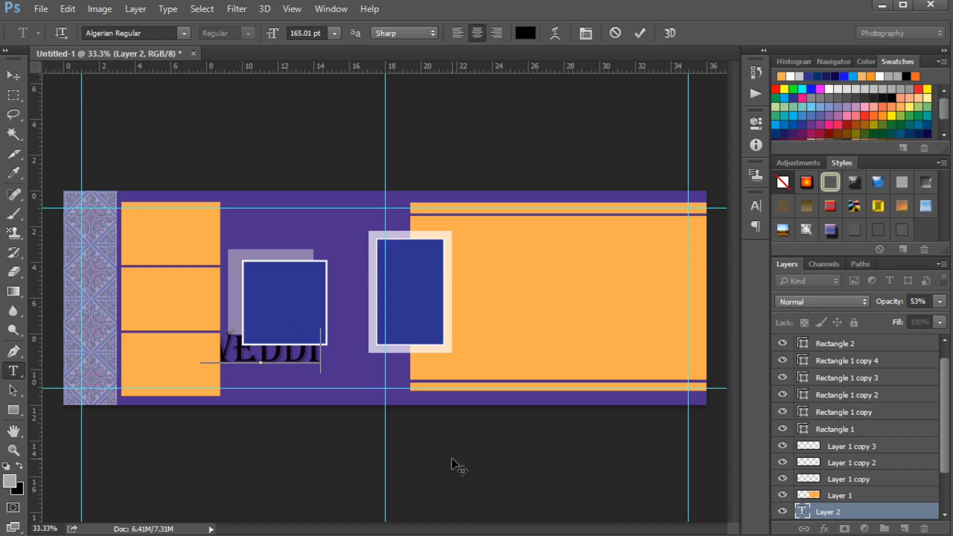
{"action": "type", "text": "NG"}
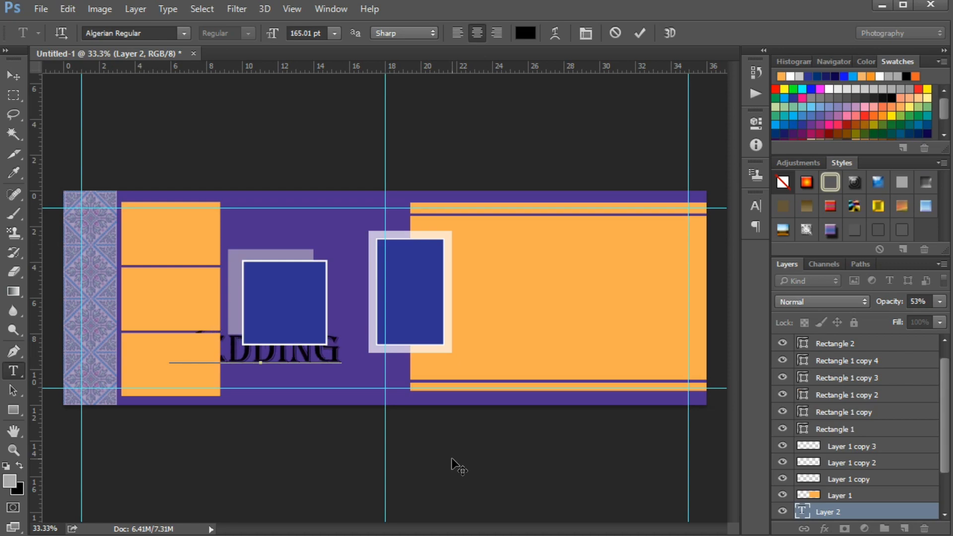
{"action": "key", "text": "ctrl+Return"}
- Reduce the "Wedding" text to 75.01 pt and centre it beneath the blue square
{"action": "left_click", "coordinate": [755, 206]}
{"action": "left_click_drag", "start_coordinate": [594, 236], "coordinate": [576, 237]}
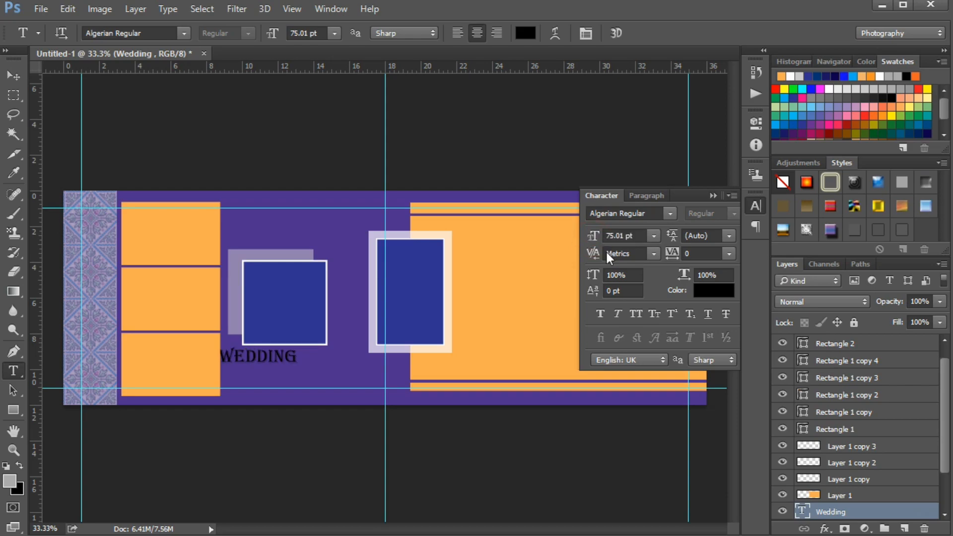
{"action": "left_click_drag", "start_coordinate": [262, 364], "coordinate": [285, 367]}
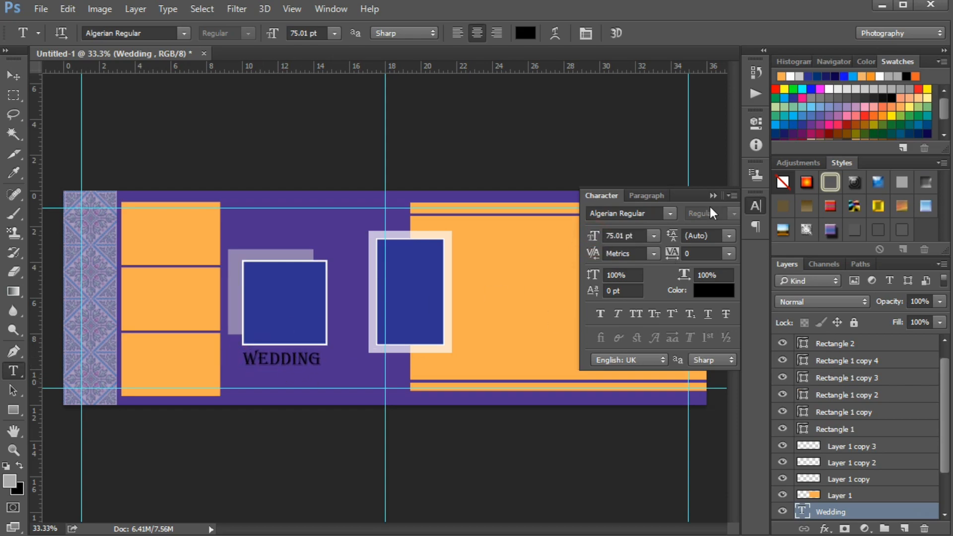
- Add a separate text line "Ceromony" directly beneath the word "Wedding"
{"action": "left_click", "coordinate": [281, 377]}
{"action": "type", "text": "CEROMONY"}
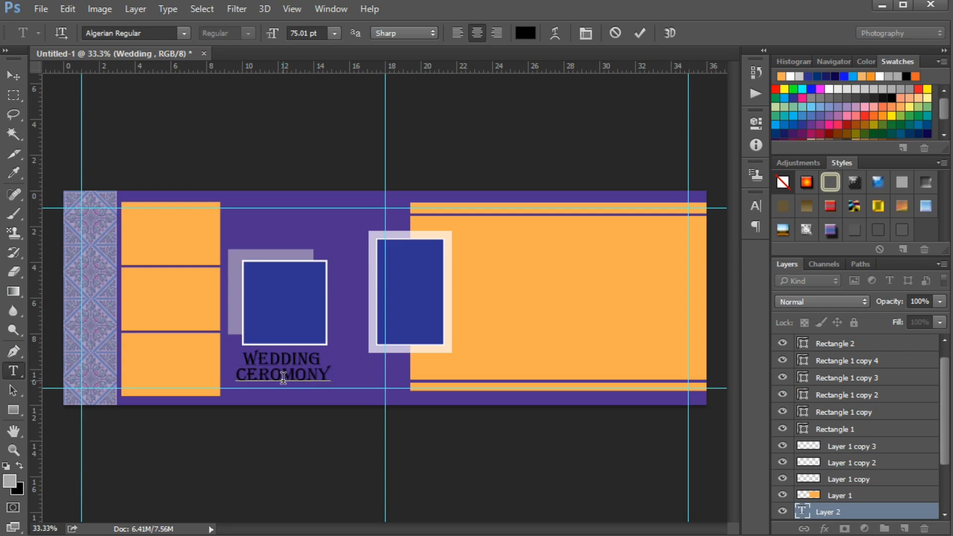
{"action": "key", "text": "ctrl+Return"}
- Set the "Ceromony" text to Arial Italic at 51.01 pt and shift it up under the right part of "Wedding"
{"action": "left_click", "coordinate": [755, 205]}
{"action": "left_click", "coordinate": [670, 214]}
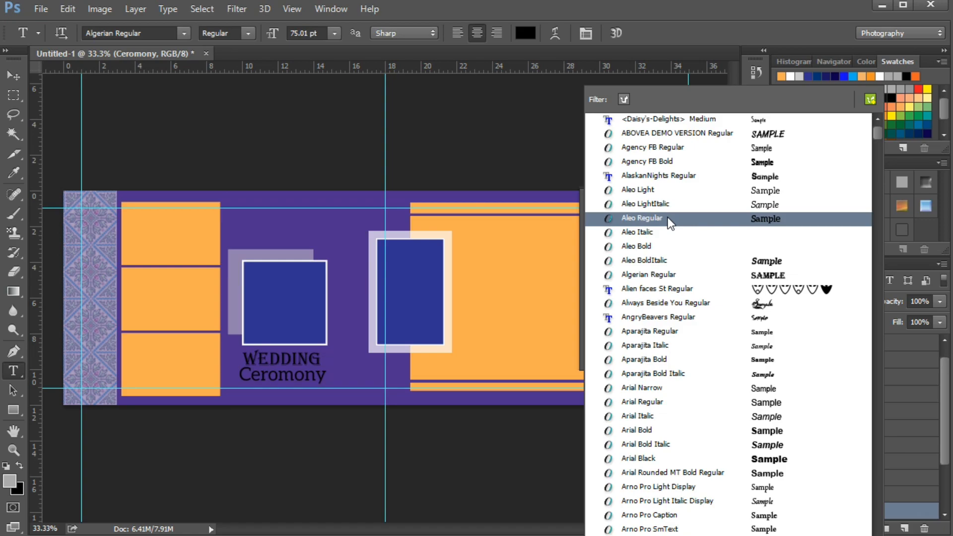
{"action": "left_click", "coordinate": [476, 218]}
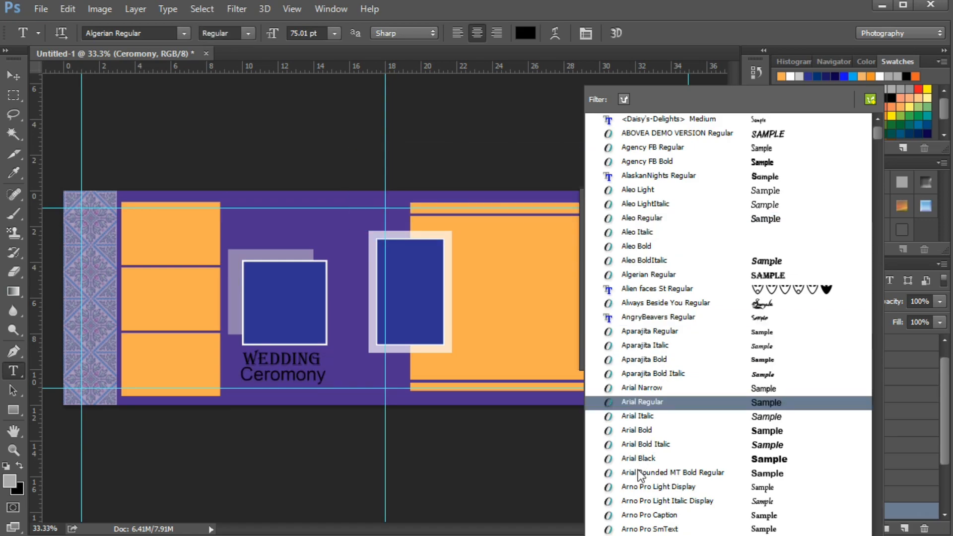
{"action": "left_click", "coordinate": [637, 417]}
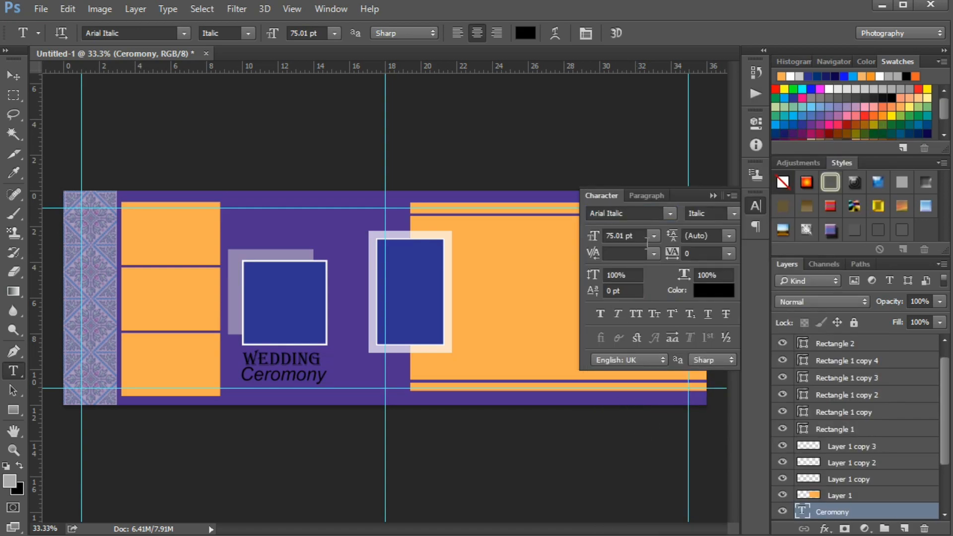
{"action": "left_click_drag", "start_coordinate": [591, 235], "coordinate": [589, 236]}
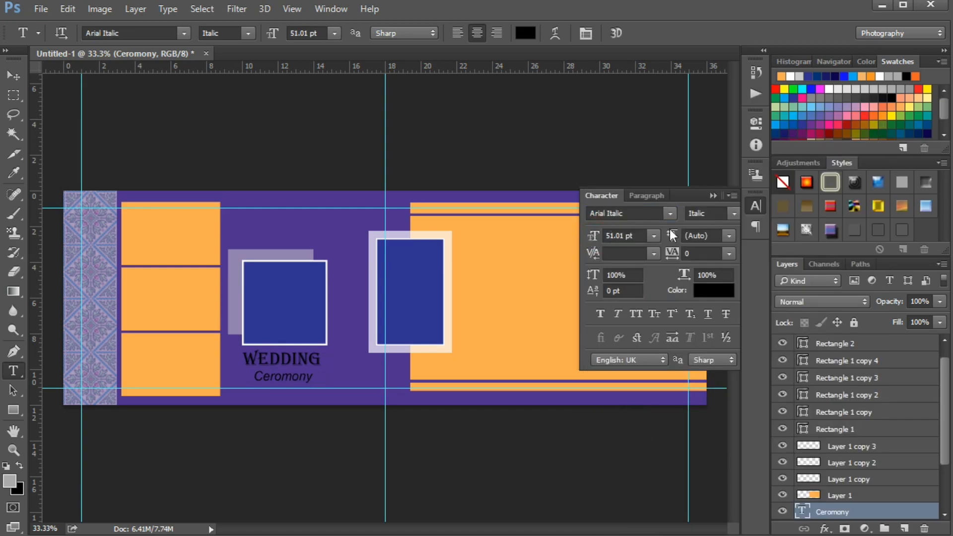
{"action": "left_click_drag", "start_coordinate": [288, 381], "coordinate": [300, 376]}
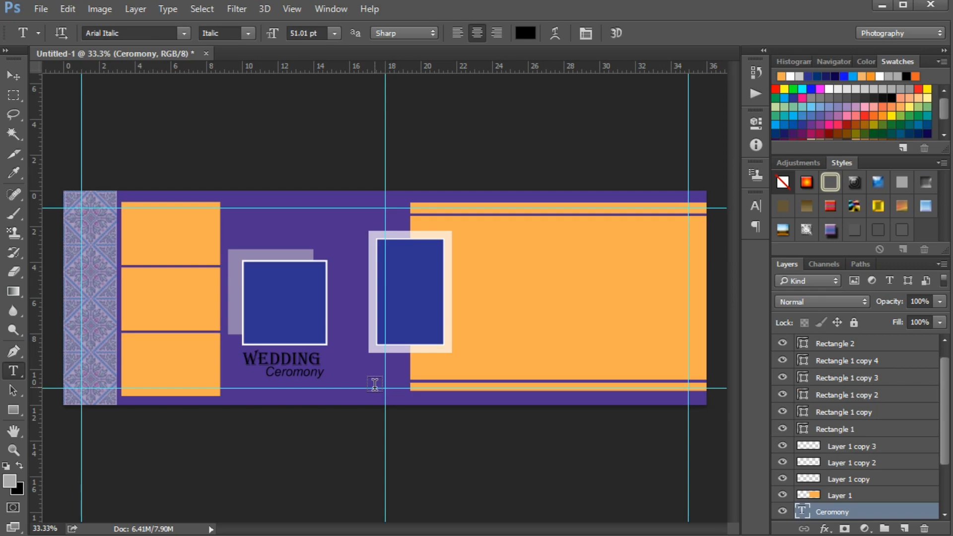
- Select the pattern fill layer and set the foreground colour to white (ffffff)
{"action": "left_click_drag", "start_coordinate": [943, 381], "coordinate": [942, 423]}
{"action": "left_click", "coordinate": [866, 478]}
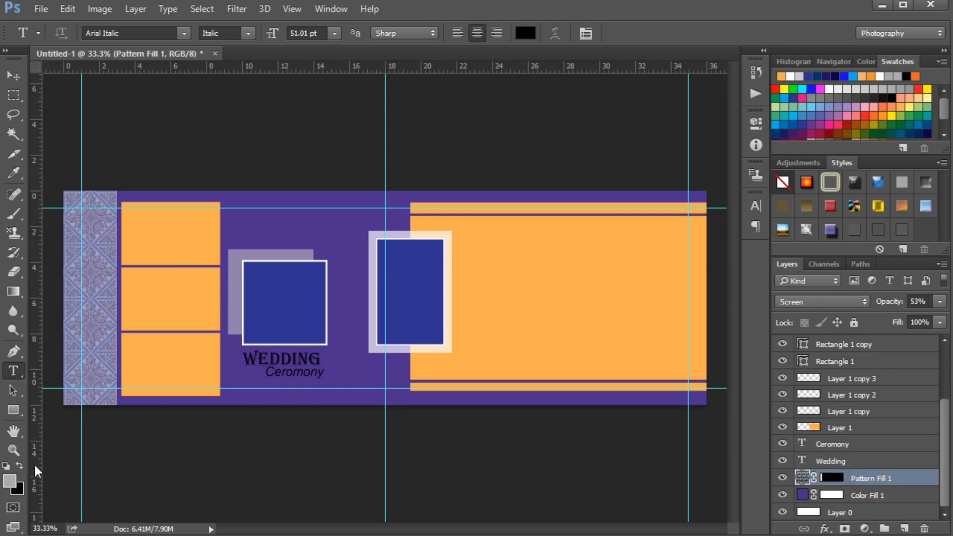
{"action": "left_click", "coordinate": [9, 481]}
{"action": "type", "text": "ffffff"}
{"action": "left_click", "coordinate": [748, 170]}
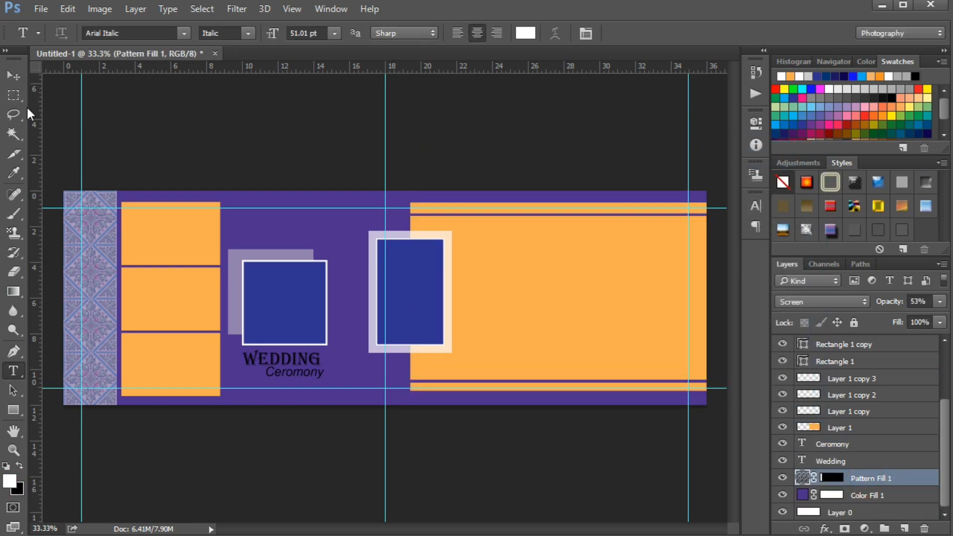
- Choose the "accent7" flower brush and target the pattern fill layer's mask for painting
{"action": "left_click", "coordinate": [20, 216]}
{"action": "left_click", "coordinate": [75, 35]}
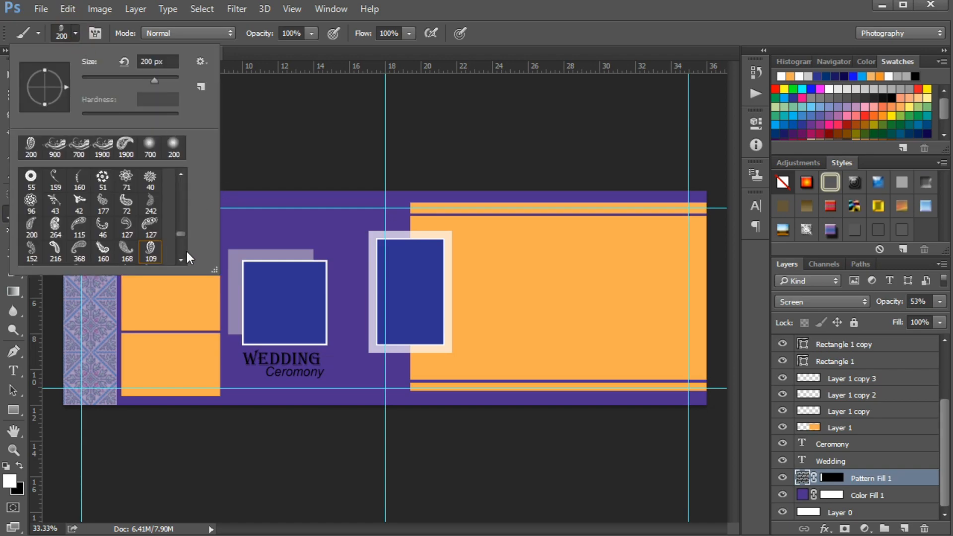
{"action": "left_click", "coordinate": [30, 201]}
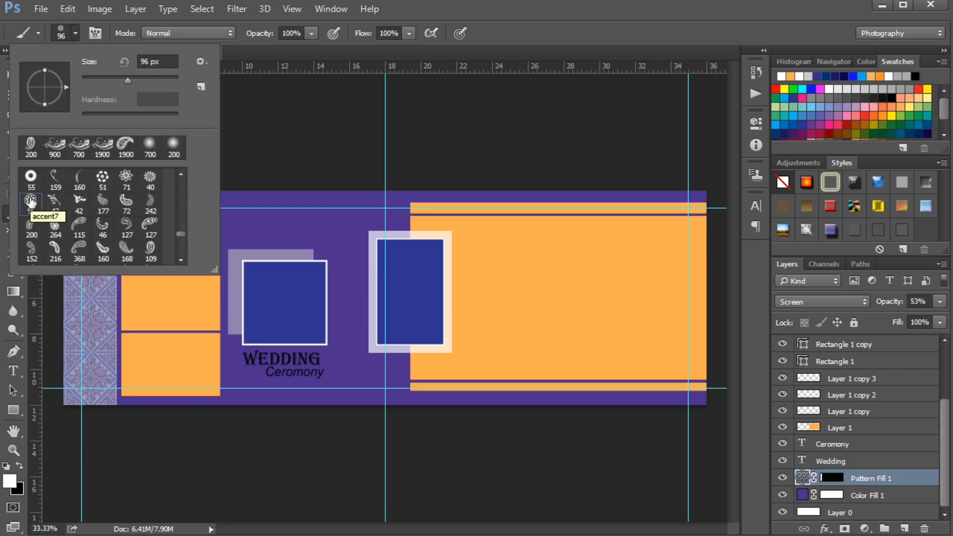
{"action": "left_click", "coordinate": [75, 32]}
{"action": "left_click", "coordinate": [837, 479]}
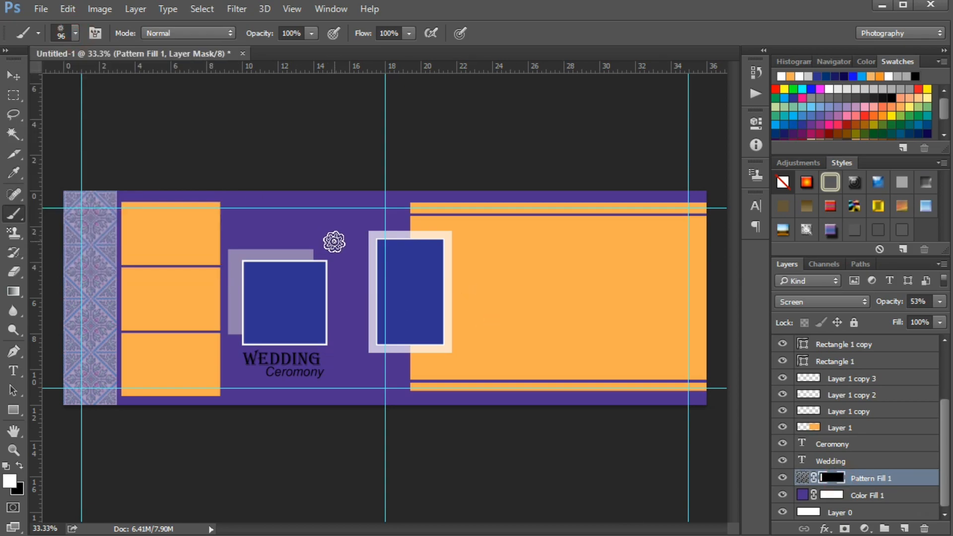
- Stamp a 300 px flower at the page's upper edge, partly behind the top right corner of the left orange panels
{"action": "key", "text": "bracketright"}
{"action": "key", "text": "bracketright"}
{"action": "key", "text": "bracketright"}
{"action": "key", "text": "bracketright"}
{"action": "key", "text": "bracketright"}
{"action": "key", "text": "bracketright"}
{"action": "key", "text": "bracketright"}
{"action": "left_click", "coordinate": [232, 200]}
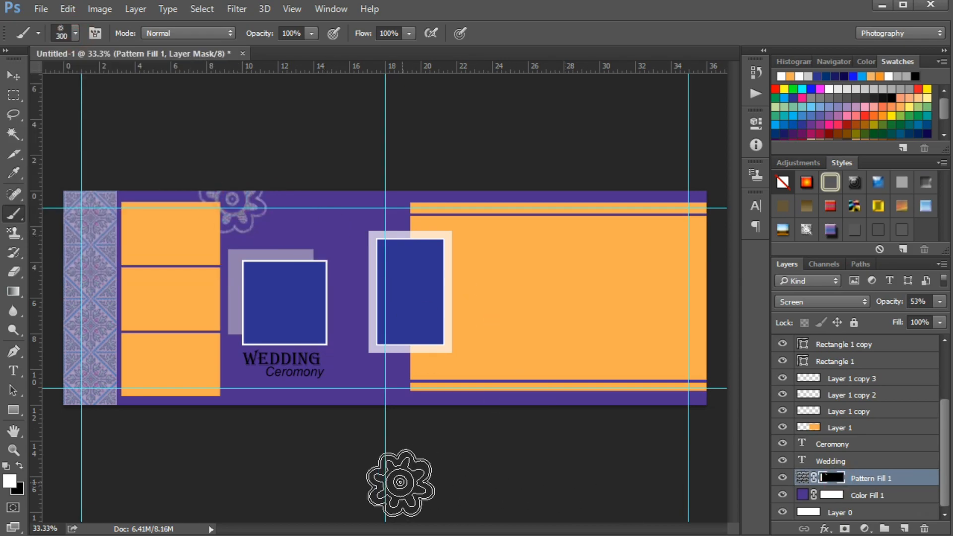
- Stamp 200 px and 250 px flowers above the framed square, low on the centre guide and along the right page's edges
{"action": "key", "text": "bracketleft"}
{"action": "key", "text": "bracketleft"}
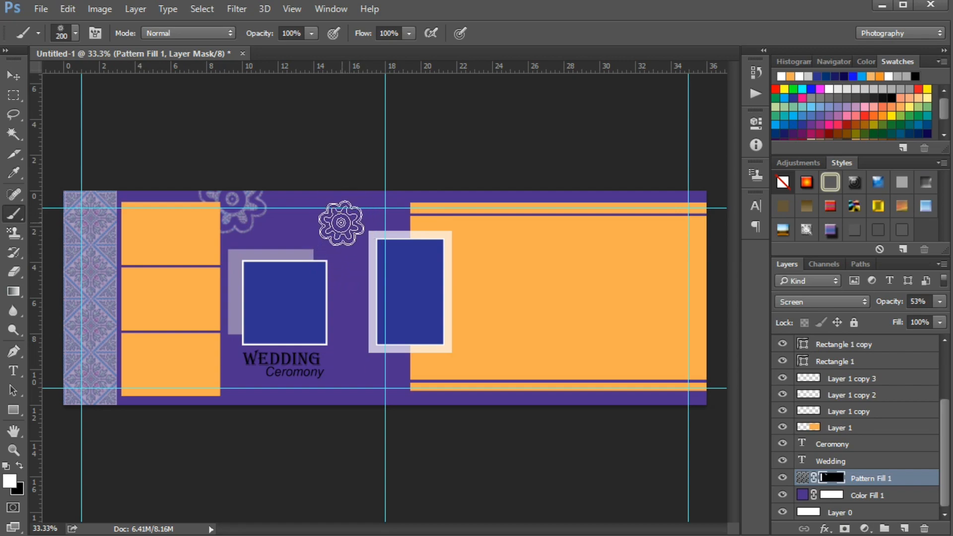
{"action": "left_click", "coordinate": [338, 226]}
{"action": "key", "text": "bracketright"}
{"action": "left_click", "coordinate": [385, 385]}
{"action": "left_click", "coordinate": [696, 416]}
{"action": "left_click", "coordinate": [576, 207]}
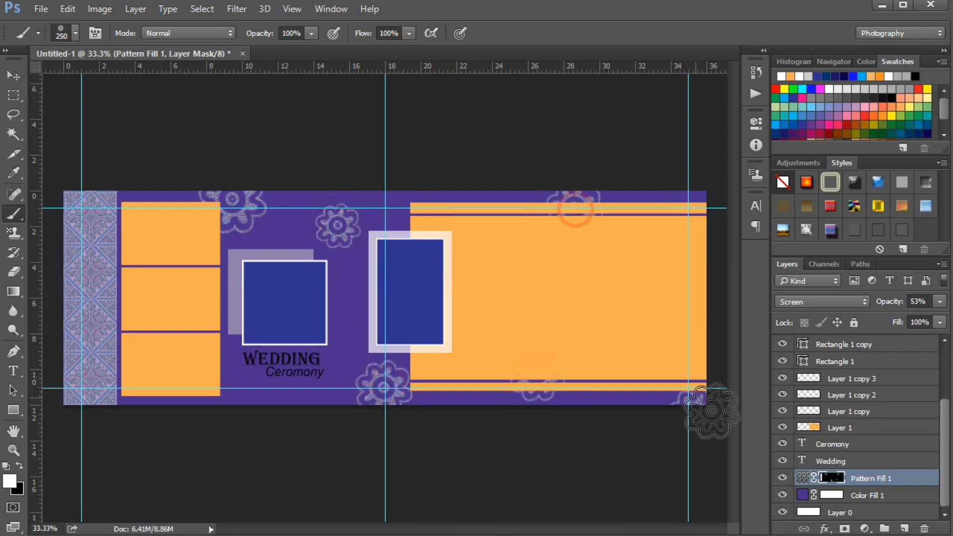
- Stamp two small flowers, 50 and 60 px, to the left of the "Wedding Ceromony" title
{"action": "key", "text": "bracketleft"}
{"action": "key", "text": "bracketleft"}
{"action": "key", "text": "bracketleft"}
{"action": "key", "text": "bracketleft"}
{"action": "key", "text": "bracketleft"}
{"action": "key", "text": "bracketleft"}
{"action": "key", "text": "bracketleft"}
{"action": "key", "text": "bracketleft"}
{"action": "key", "text": "bracketleft"}
{"action": "left_click", "coordinate": [231, 358]}
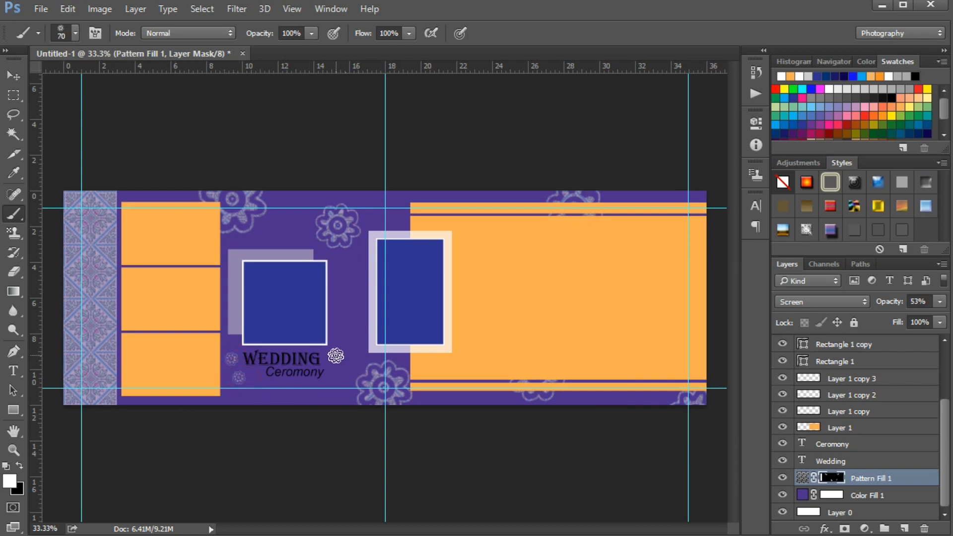
- Stamp more small flowers, up to 80 px, right of the title, below it and in the purple area above the photo boxes
{"action": "key", "text": "bracketright"}
{"action": "key", "text": "bracketright"}
{"action": "key", "text": "bracketright"}
{"action": "left_click", "coordinate": [278, 400]}
{"action": "left_click", "coordinate": [400, 207]}
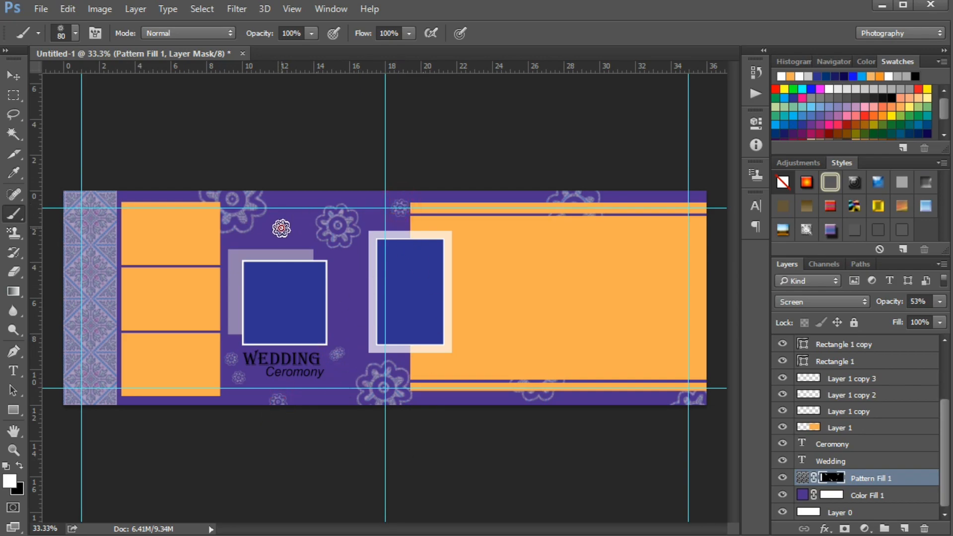
- Choose the 43 px leafy sprig brush, size it to 175 px and rotate its tip so the sprig stands upright
{"action": "left_click", "coordinate": [75, 33]}
{"action": "left_click", "coordinate": [54, 201]}
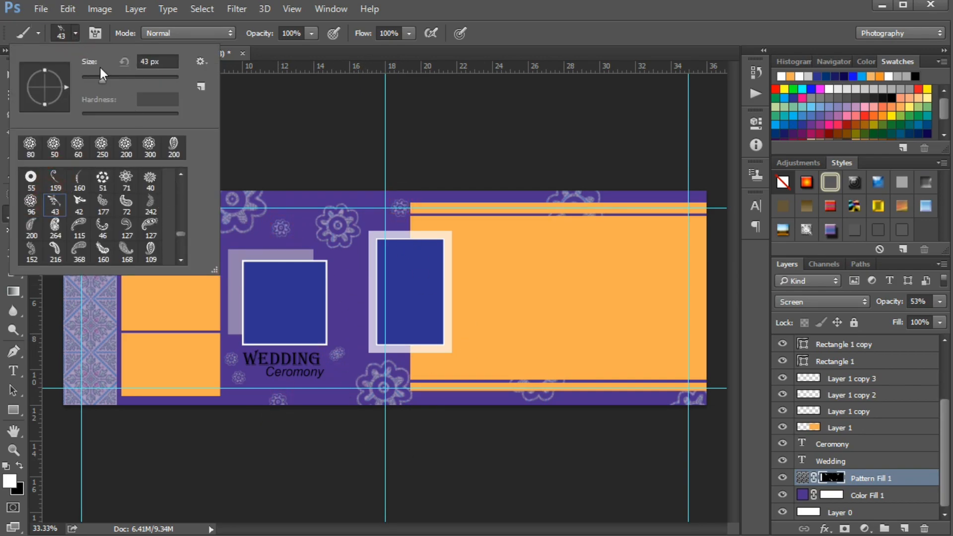
{"action": "left_click", "coordinate": [75, 33]}
{"action": "key", "text": "bracketleft"}
{"action": "key", "text": "bracketleft"}
{"action": "key", "text": "bracketleft"}
{"action": "key", "text": "bracketleft"}
{"action": "key", "text": "bracketleft"}
{"action": "key", "text": "bracketleft"}
{"action": "key", "text": "bracketleft"}
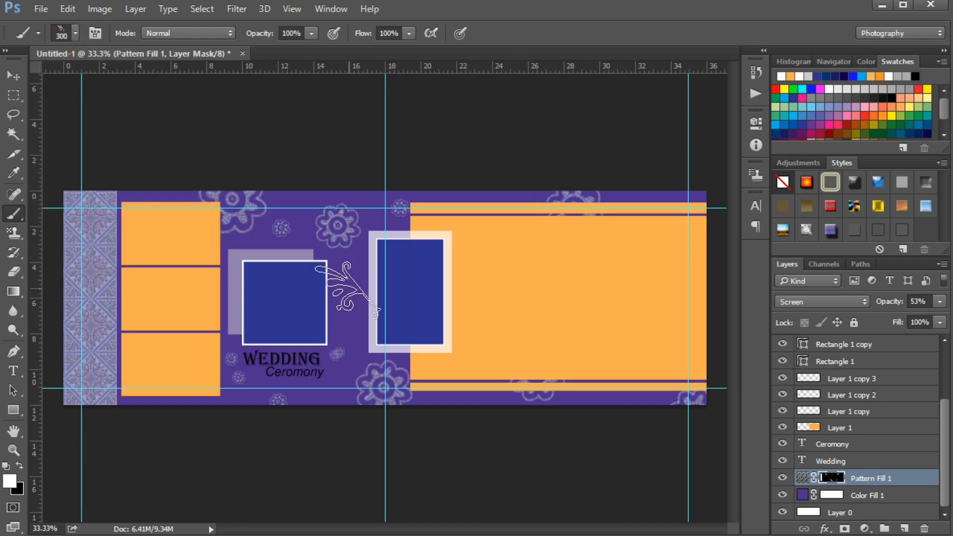
{"action": "right_click", "coordinate": [350, 287]}
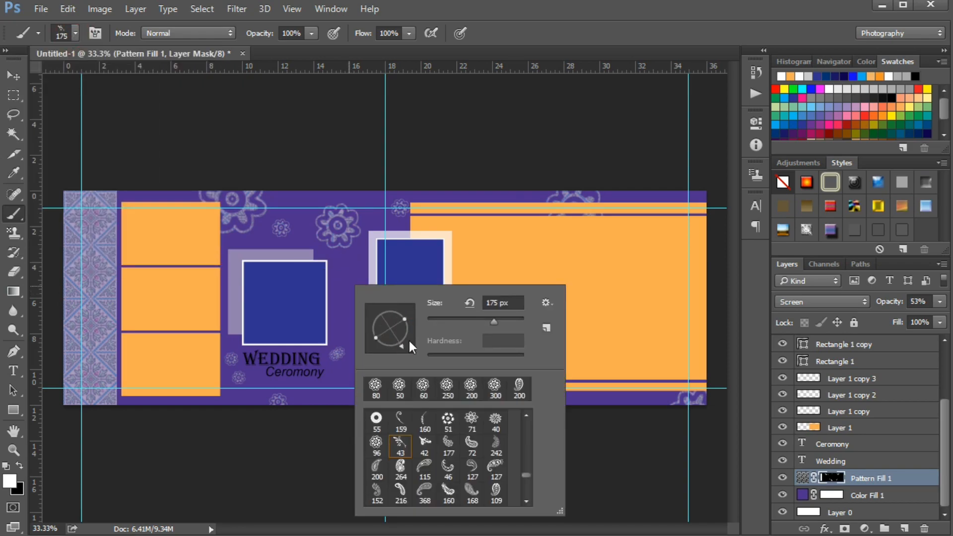
{"action": "key", "text": "Escape"}
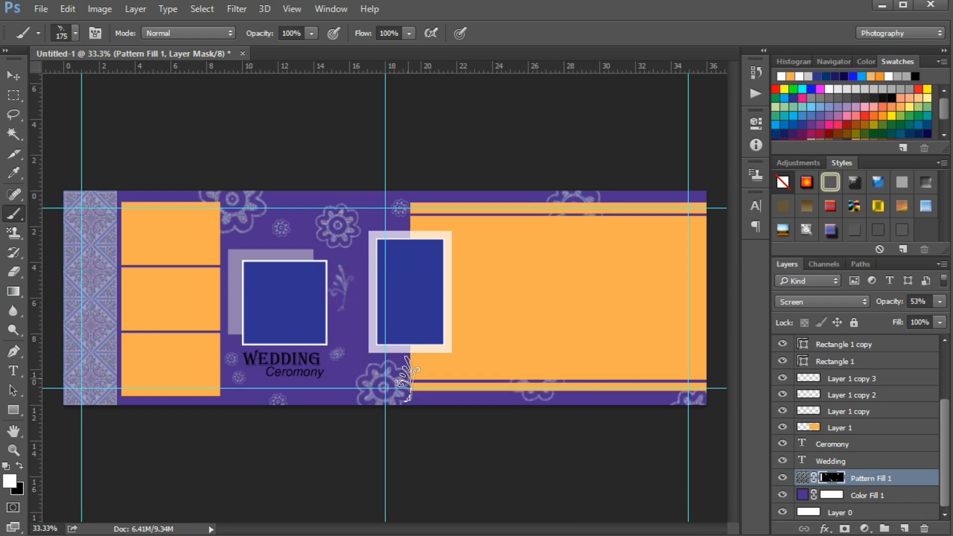
- Stamp an upright sprig in the purple gap between the two blue photo boxes
{"action": "key", "text": "bracketright"}
{"action": "key", "text": "bracketright"}
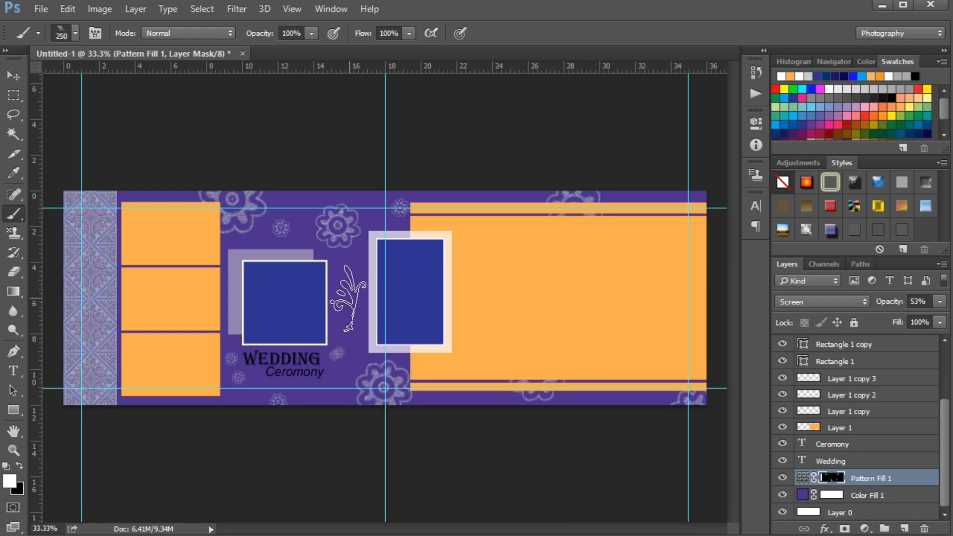
{"action": "key", "text": "bracketleft"}
{"action": "left_click", "coordinate": [346, 298]}
- Stamp smaller sprigs directly above the flowers, varying the brush size from 90 to 150 px to suit each one
{"action": "key", "text": "bracketleft"}
{"action": "key", "text": "bracketleft"}
{"action": "key", "text": "bracketleft"}
{"action": "key", "text": "bracketleft"}
{"action": "left_click", "coordinate": [335, 207]}
{"action": "key", "text": "bracketleft"}
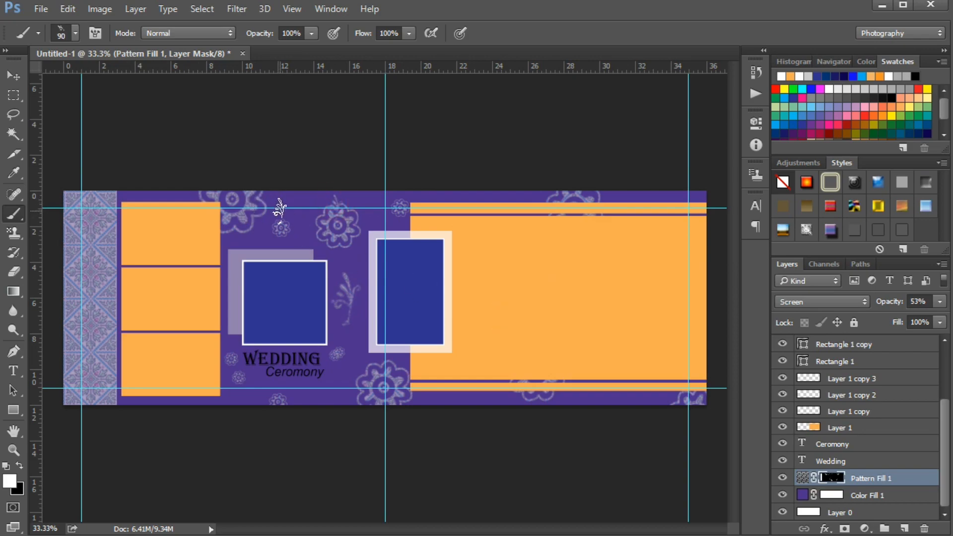
{"action": "key", "text": "bracketright"}
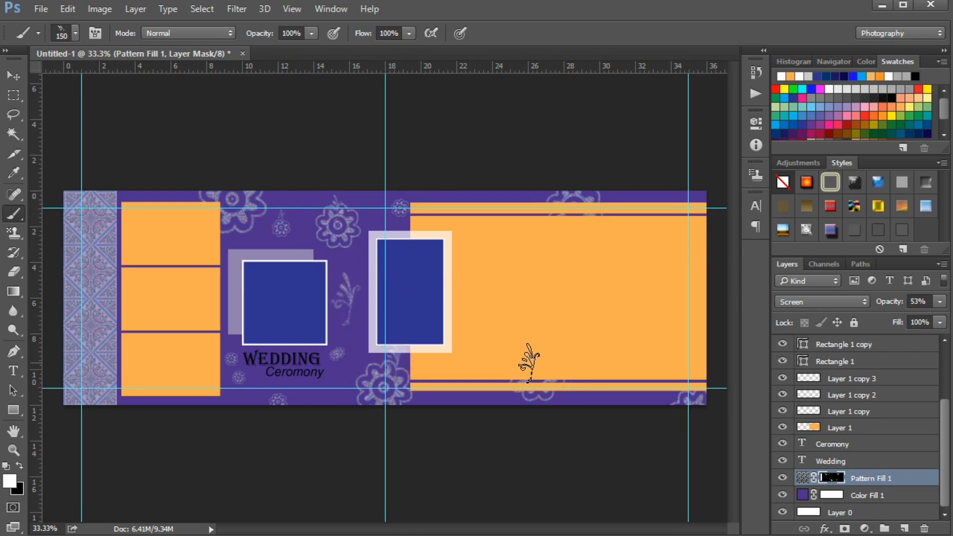